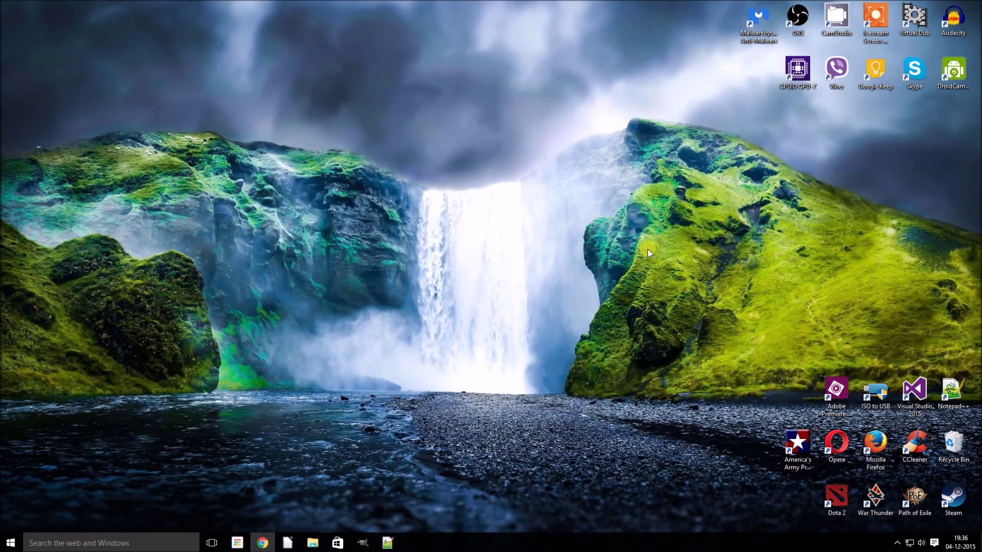
# Bring the Chrome window with Microsoft's Get Windows 10 download page to the front.
pyautogui.click(262, 543)
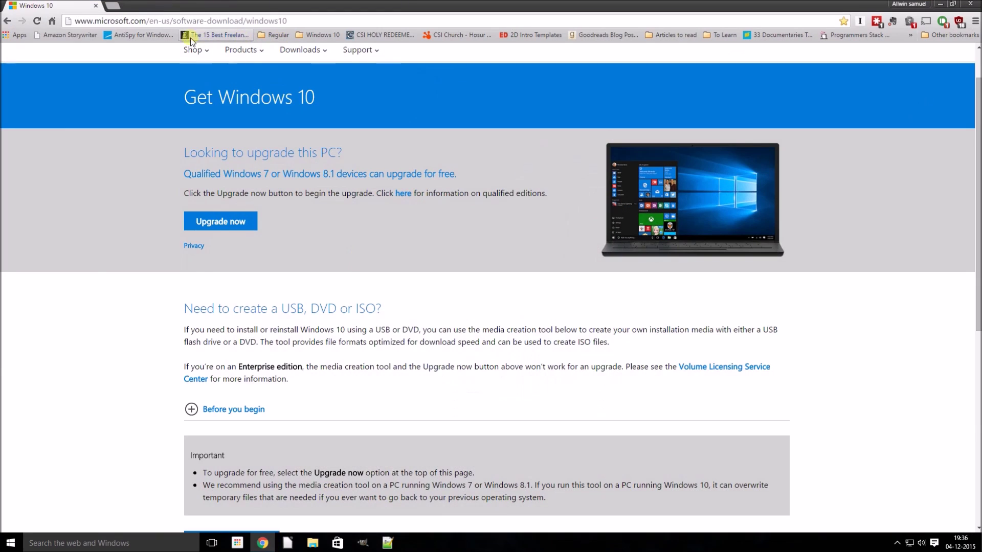
pyautogui.click(228, 21)
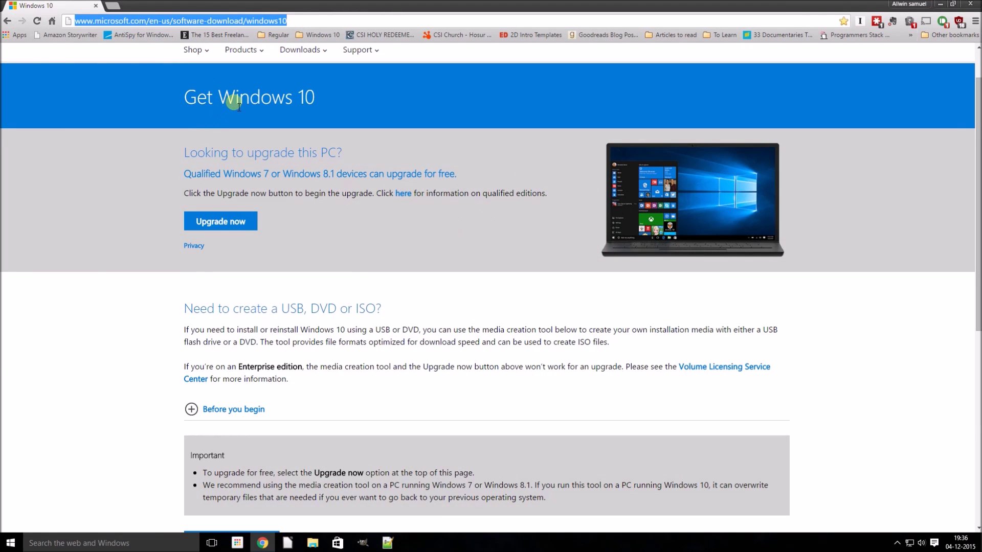
pyautogui.click(425, 253)
pyautogui.scroll(-1, 425, 253)
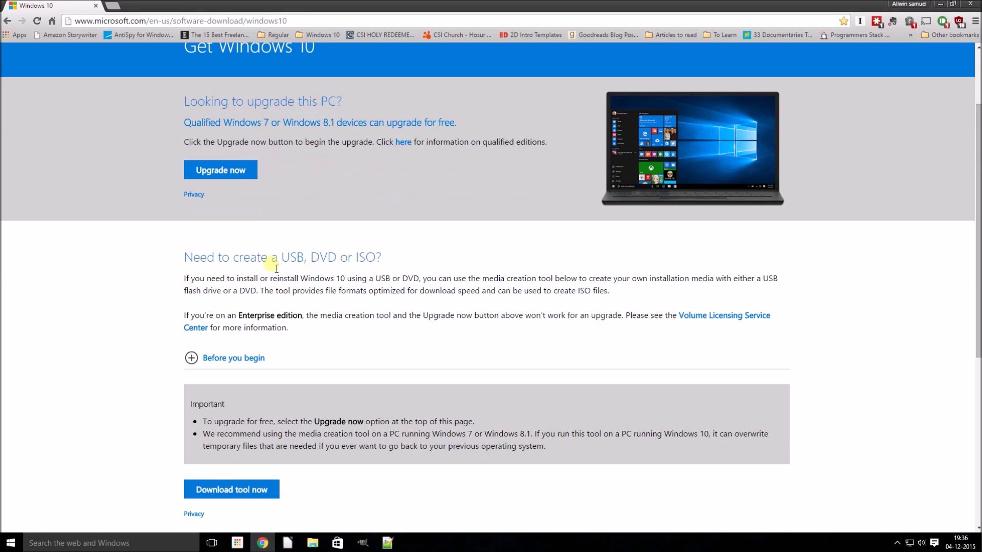
pyautogui.moveTo(290, 258); pyautogui.dragTo(390, 265)
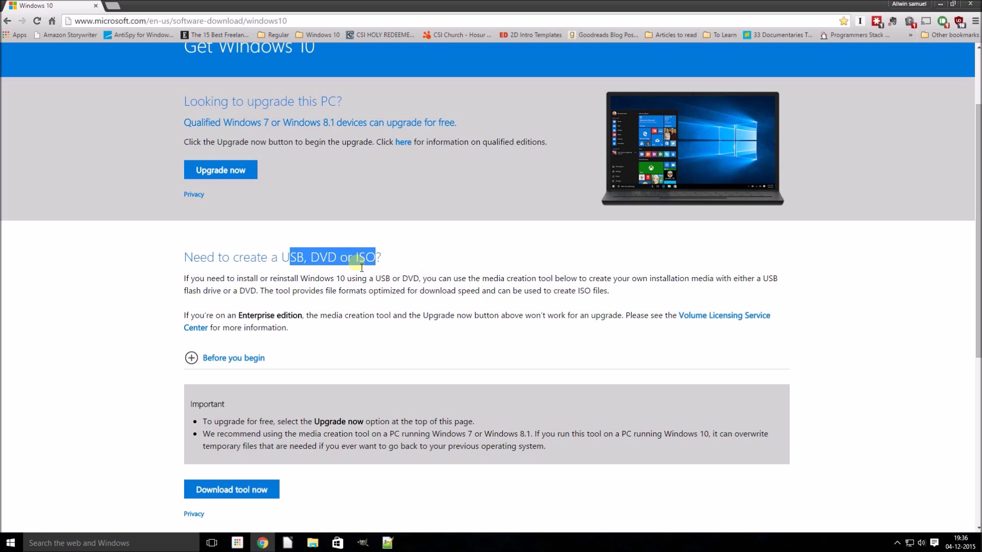
pyautogui.click(424, 263)
pyautogui.scroll(-2, 340, 279)
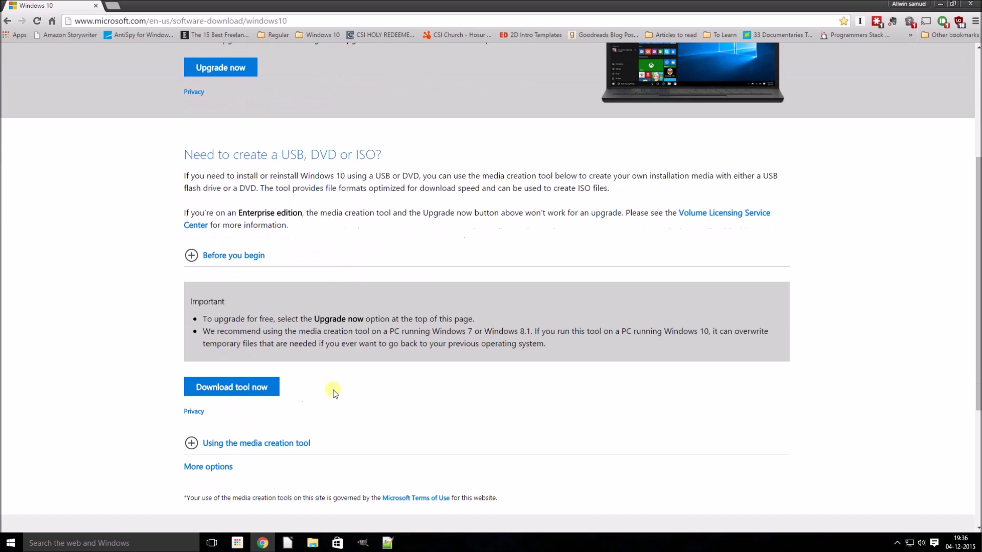
pyautogui.scroll(-3, 358, 378)
pyautogui.scroll(-3, 511, 323)
pyautogui.scroll(6, 256, 312)
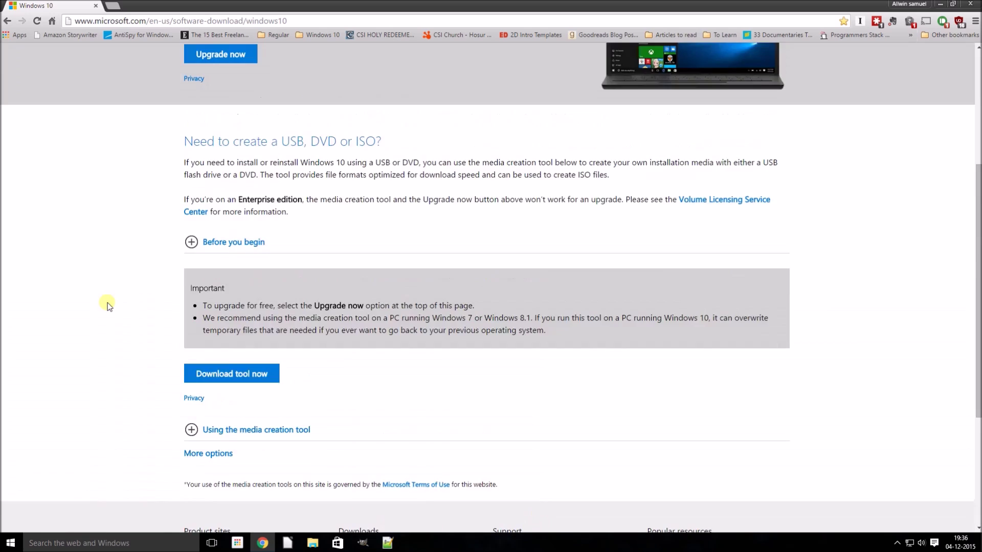
pyautogui.scroll(5, 109, 305)
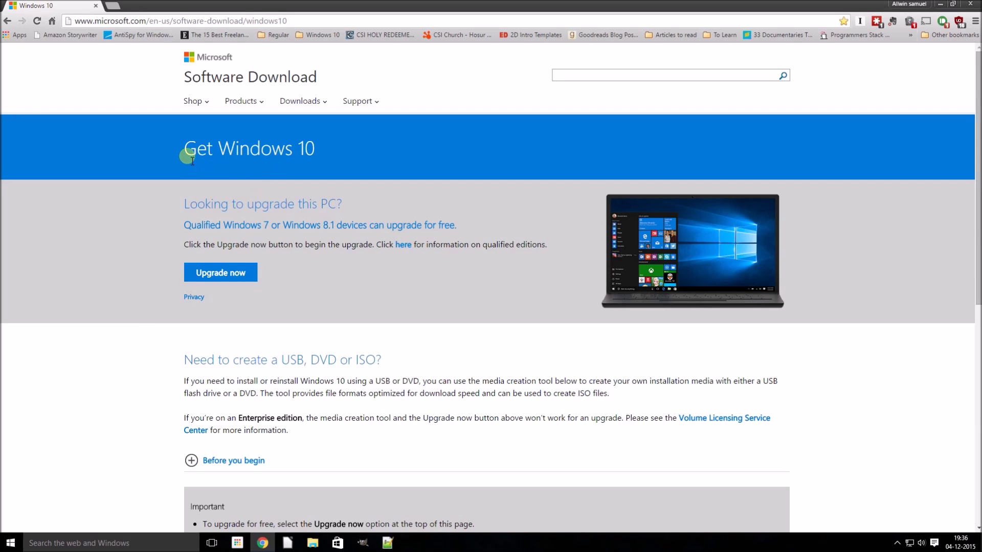
pyautogui.scroll(-5, 390, 158)
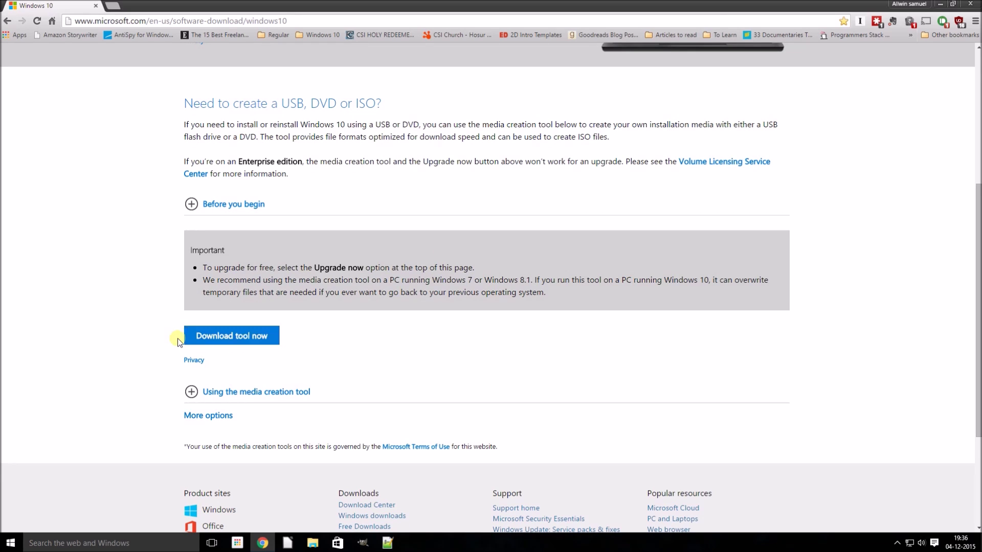
pyautogui.scroll(2, 318, 339)
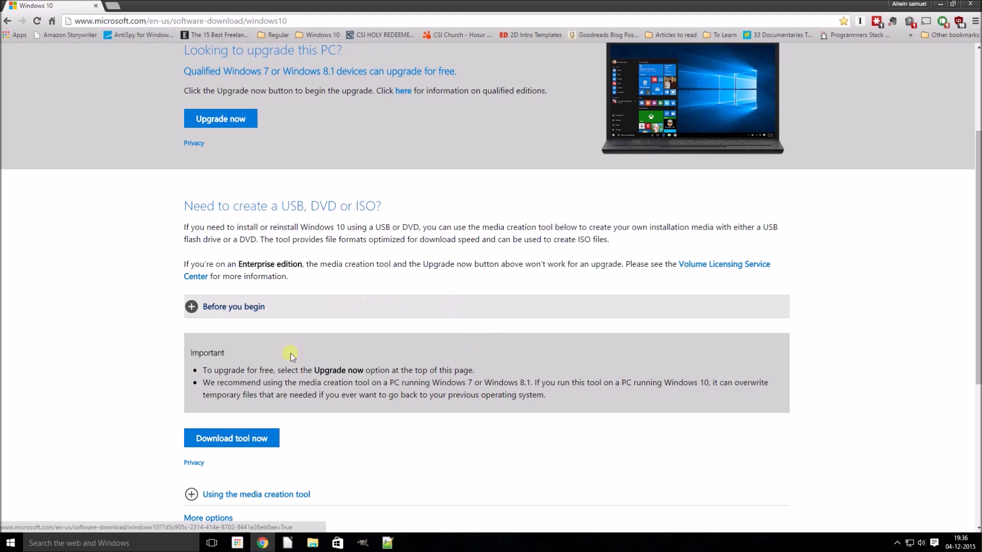
pyautogui.scroll(-1, 575, 354)
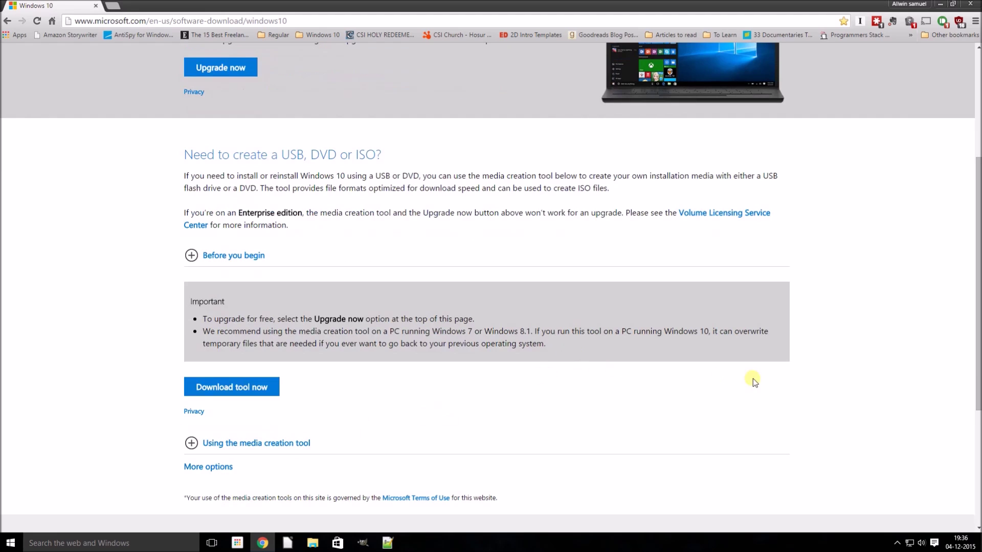
pyautogui.scroll(-2, 753, 379)
pyautogui.scroll(6, 121, 361)
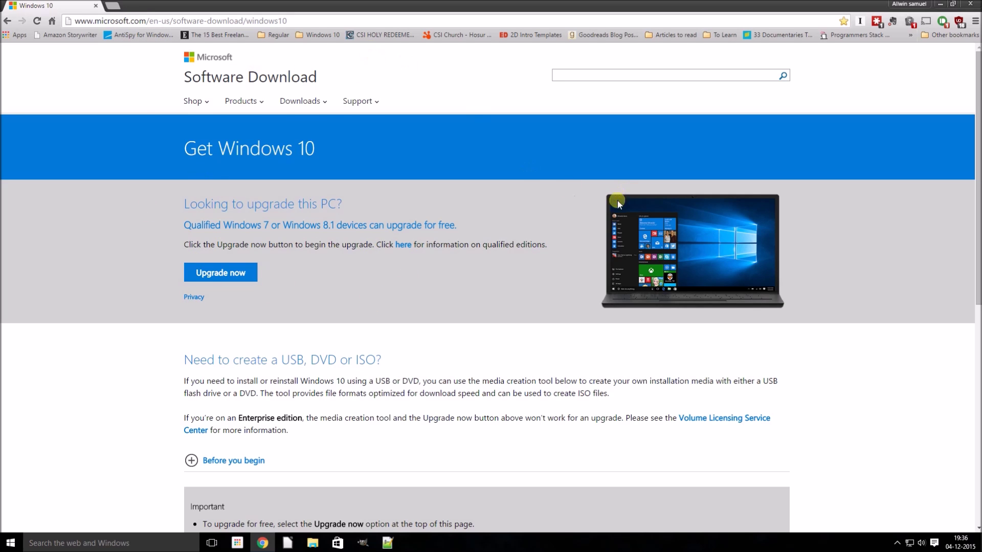
pyautogui.scroll(-5, 373, 364)
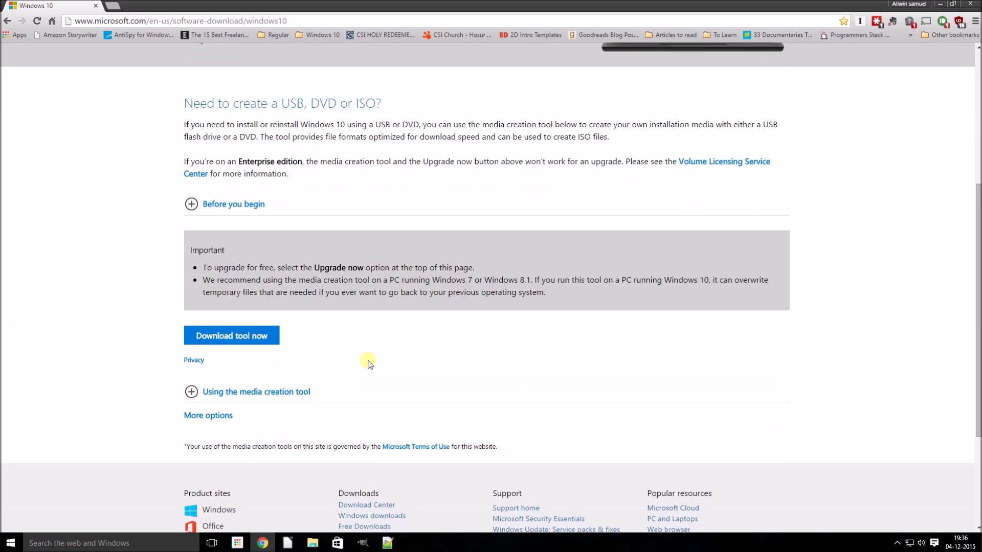
pyautogui.click(277, 335)
pyautogui.moveTo(228, 268); pyautogui.dragTo(372, 305)
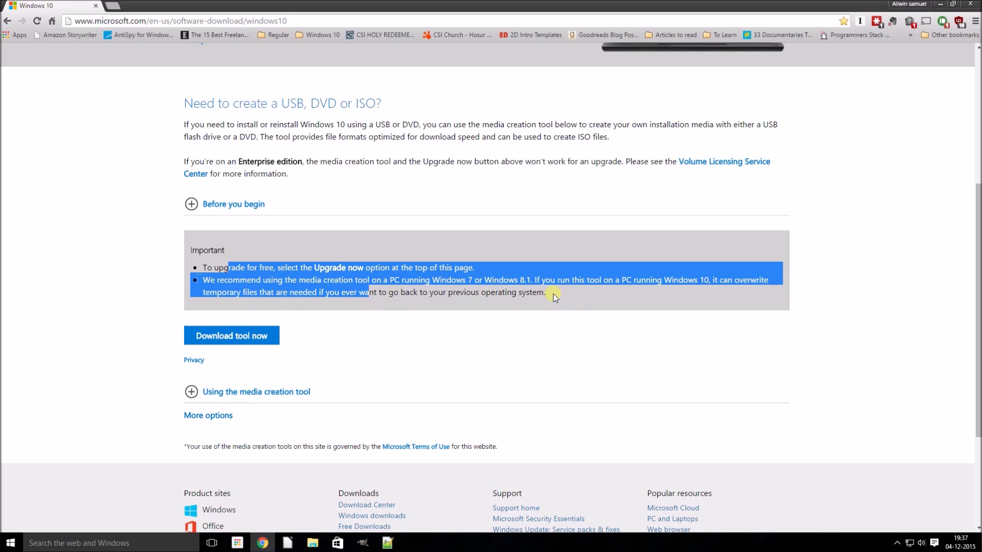
pyautogui.click(460, 304)
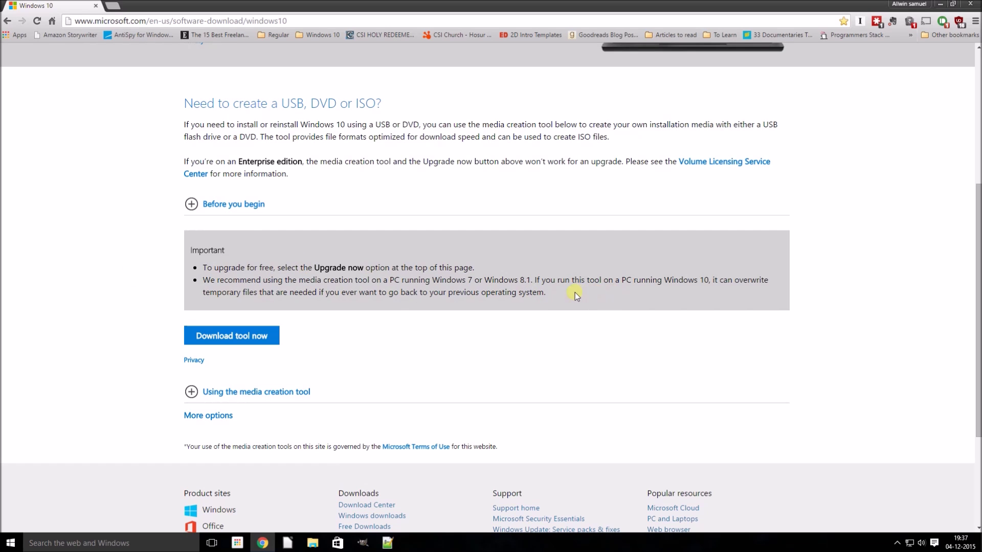
pyautogui.click(316, 20)
pyautogui.moveTo(315, 21); pyautogui.dragTo(49, 23)
pyautogui.click(437, 152)
pyautogui.scroll(5, 133, 290)
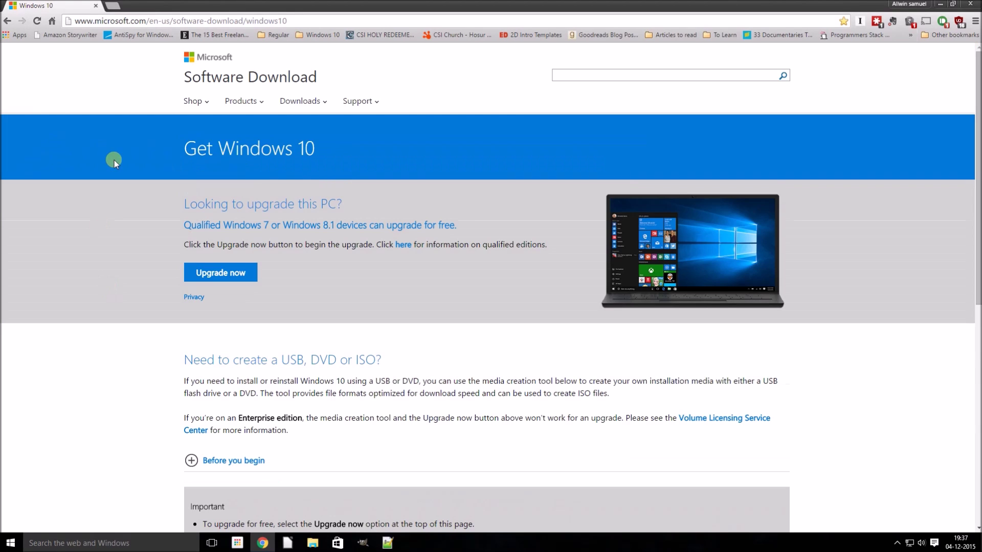
pyautogui.scroll(-6, 87, 343)
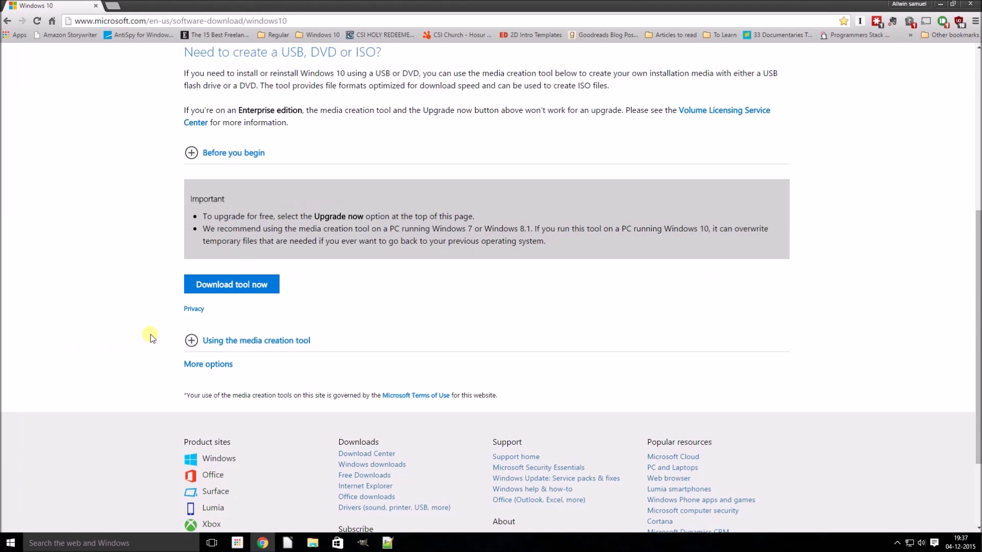
pyautogui.scroll(-3, 768, 320)
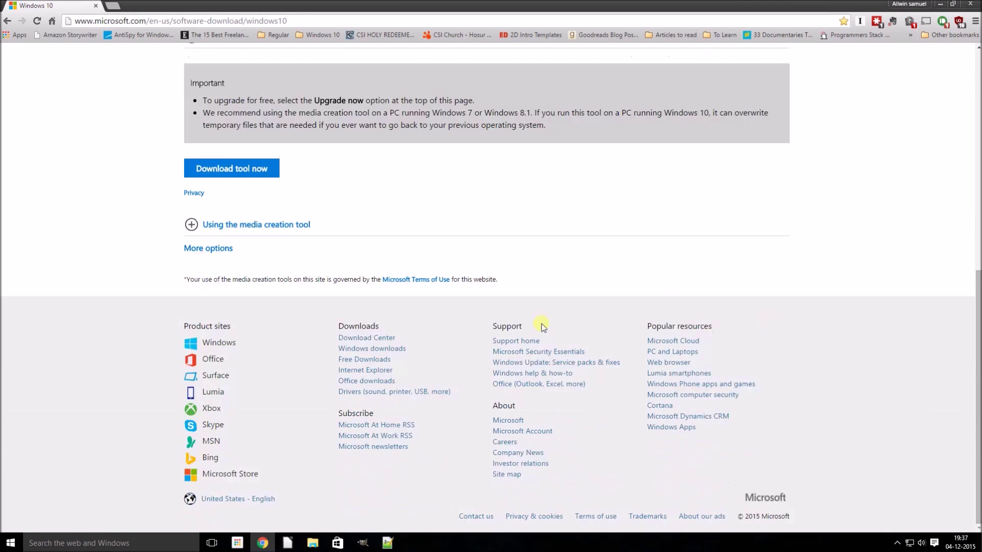
pyautogui.scroll(9, 181, 386)
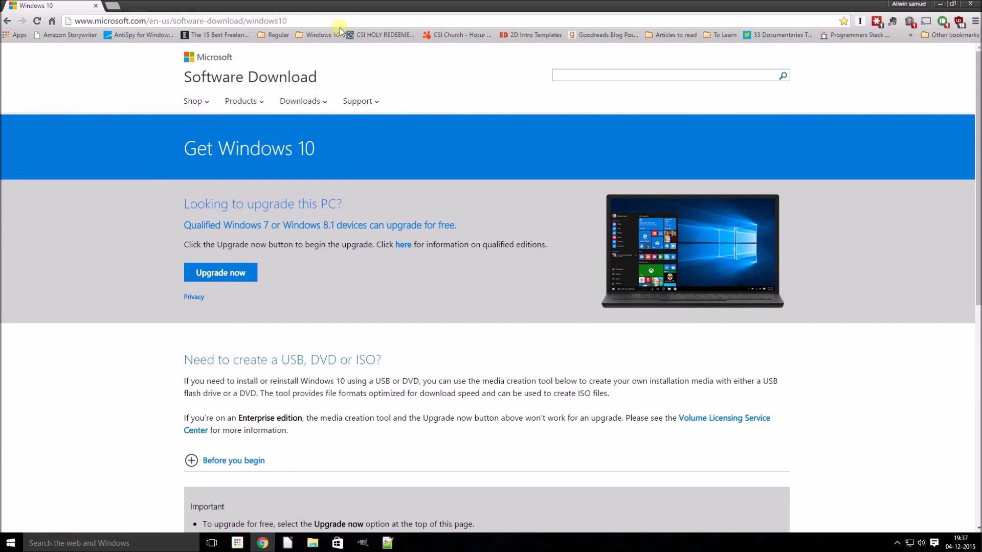
pyautogui.scroll(-5, 621, 394)
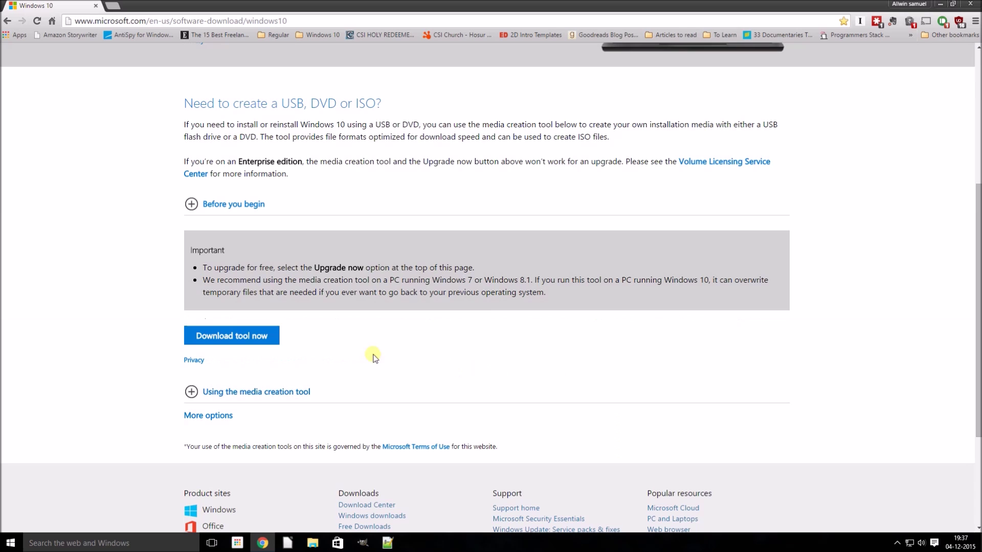
pyautogui.scroll(-5, 177, 344)
pyautogui.scroll(4, 180, 346)
pyautogui.scroll(4, 592, 180)
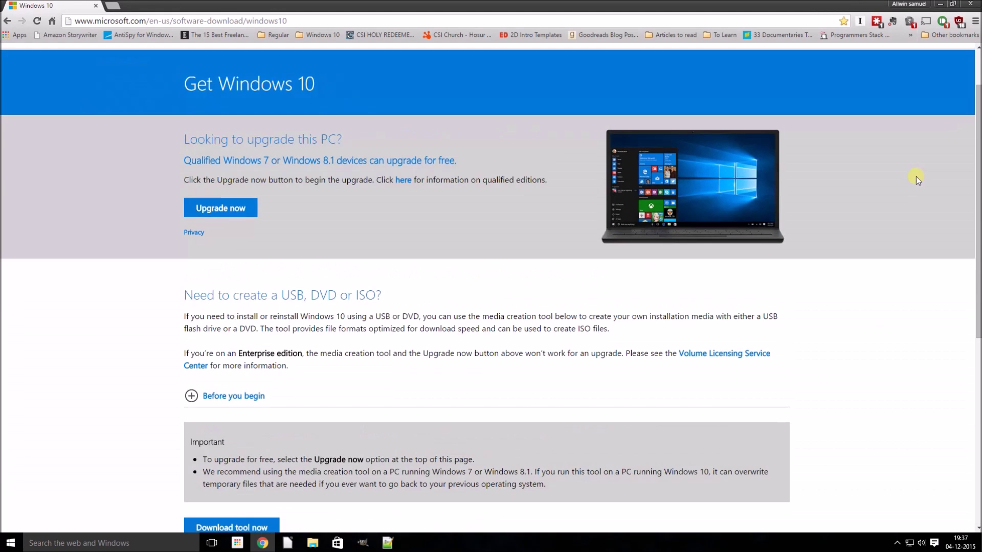
pyautogui.moveTo(976, 236); pyautogui.dragTo(977, 198)
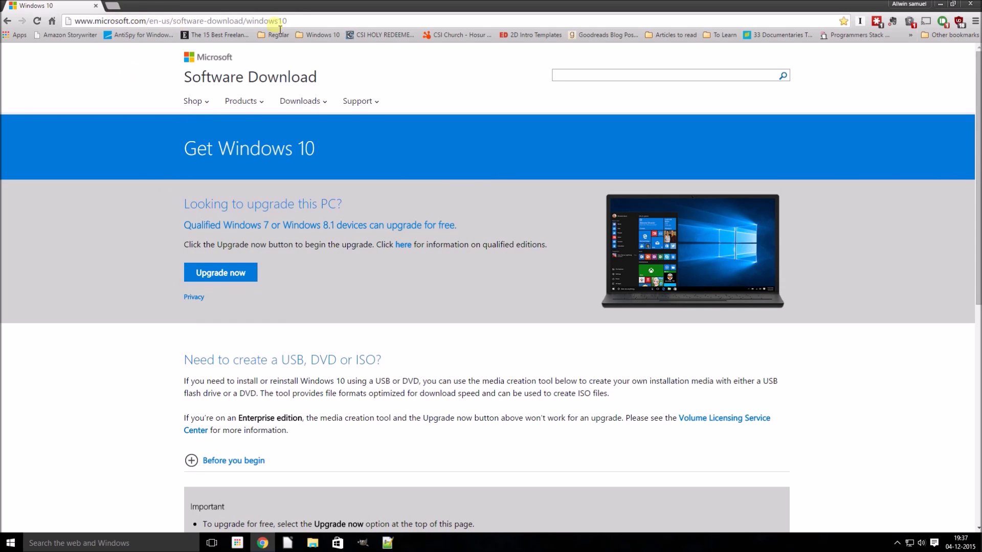
pyautogui.moveTo(312, 24); pyautogui.dragTo(54, 23)
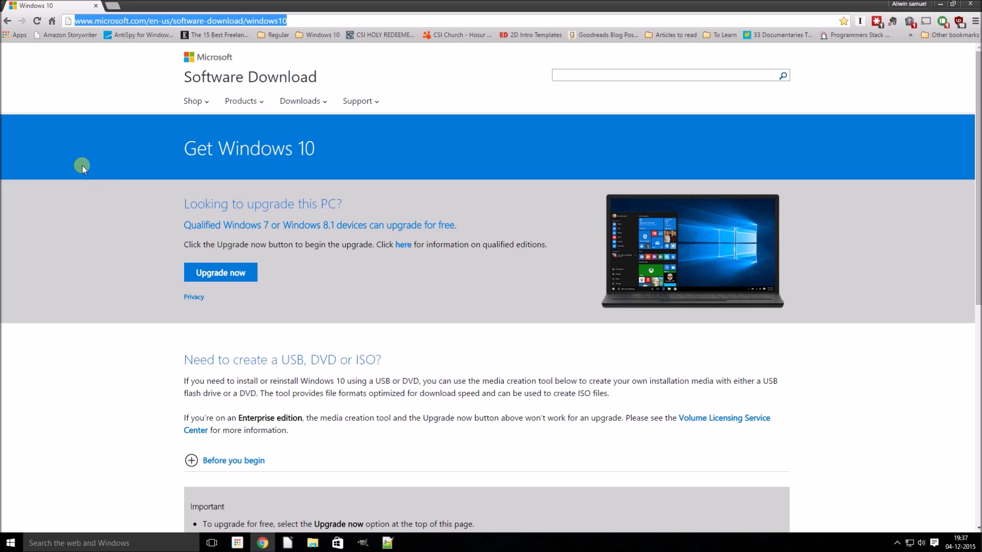
# Search the Chrome Web Store for 'user agent changer' and open the esolutions User-Agent Switcher.
pyautogui.click(82, 87)
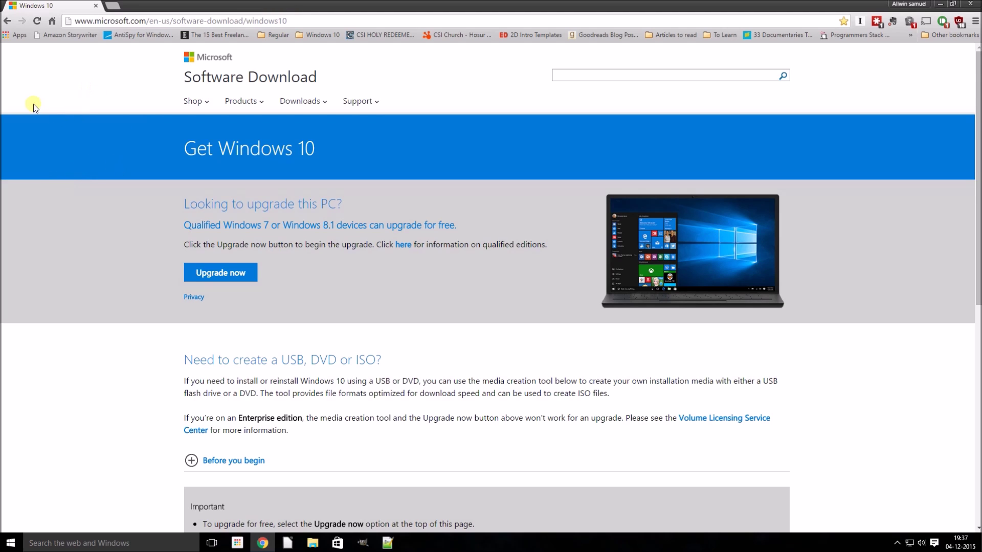
pyautogui.click(17, 35)
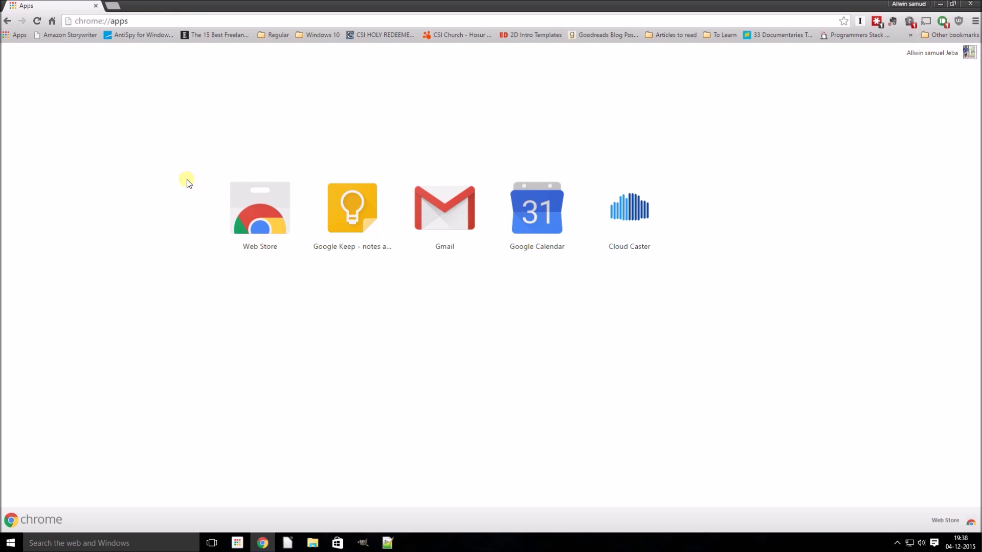
pyautogui.click(259, 220)
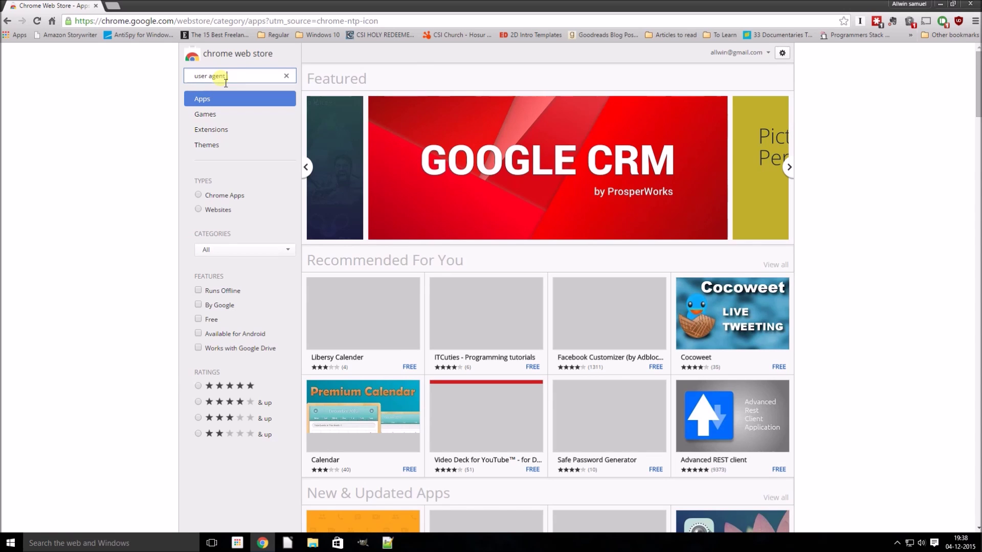
pyautogui.write('cha')
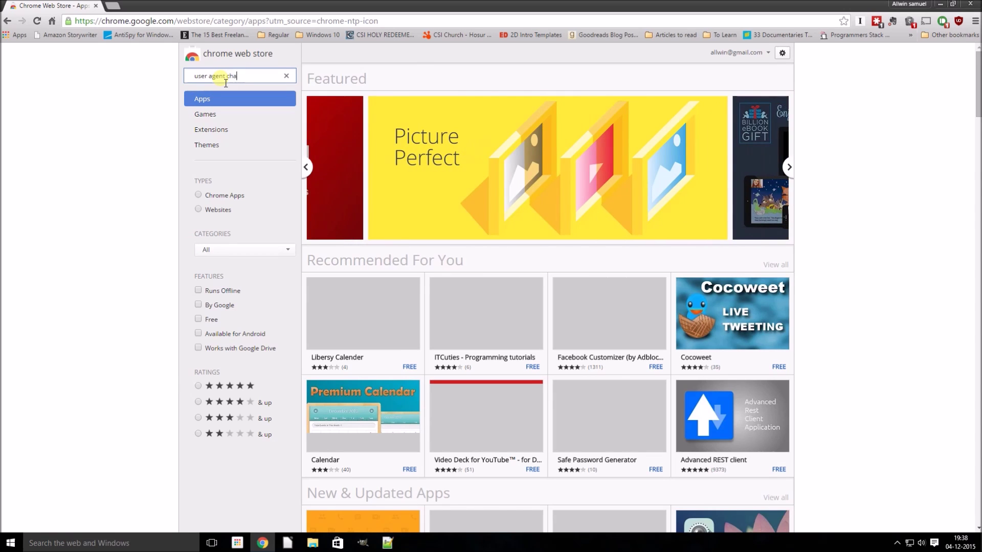
pyautogui.write('nger')
pyautogui.press('Return')
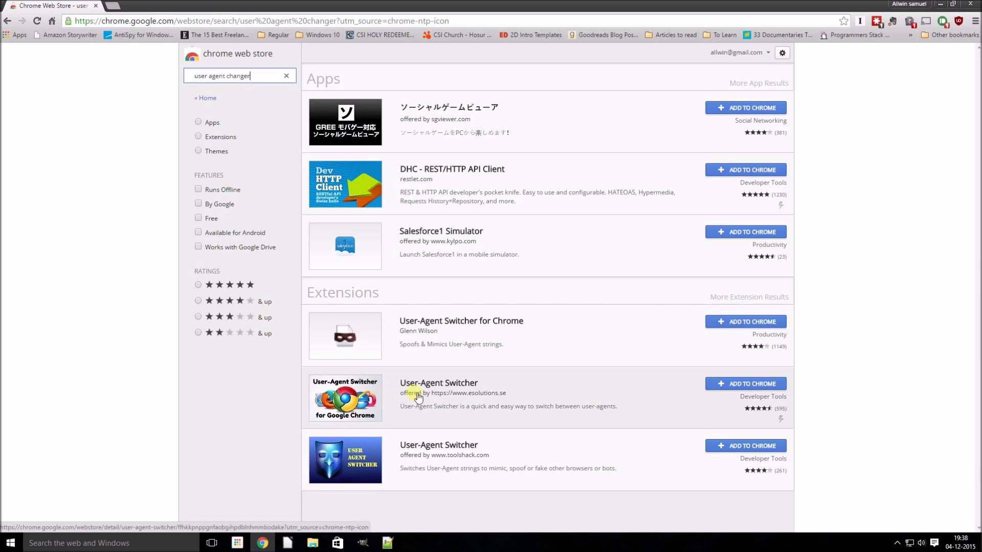
pyautogui.click(376, 399)
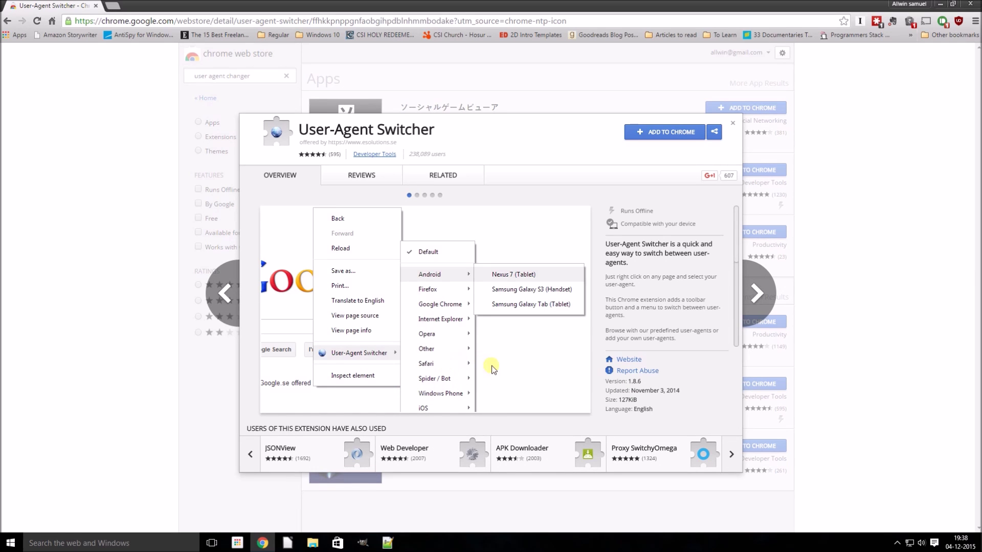
# Add the esolutions User-Agent Switcher extension to Chrome and confirm the installation.
pyautogui.click(849, 347)
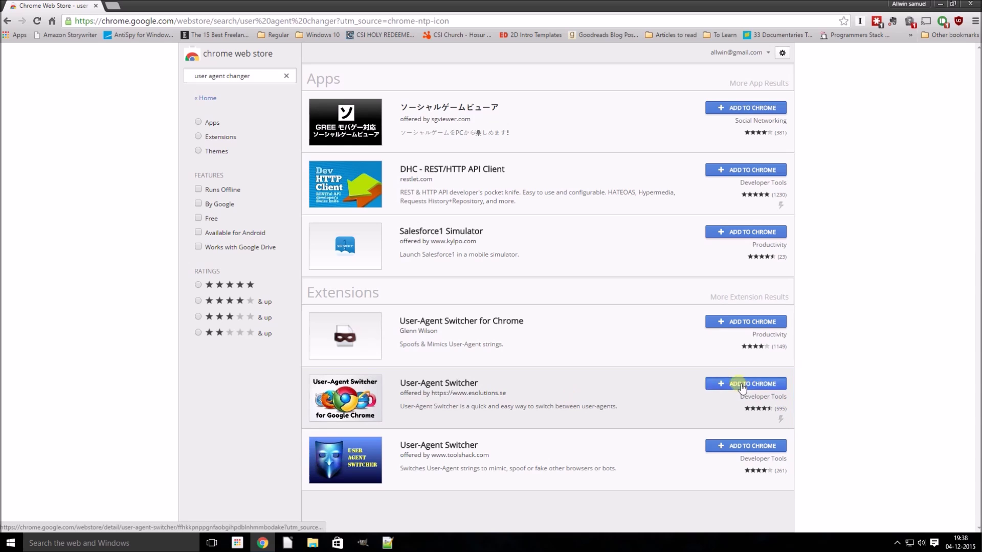
pyautogui.click(741, 384)
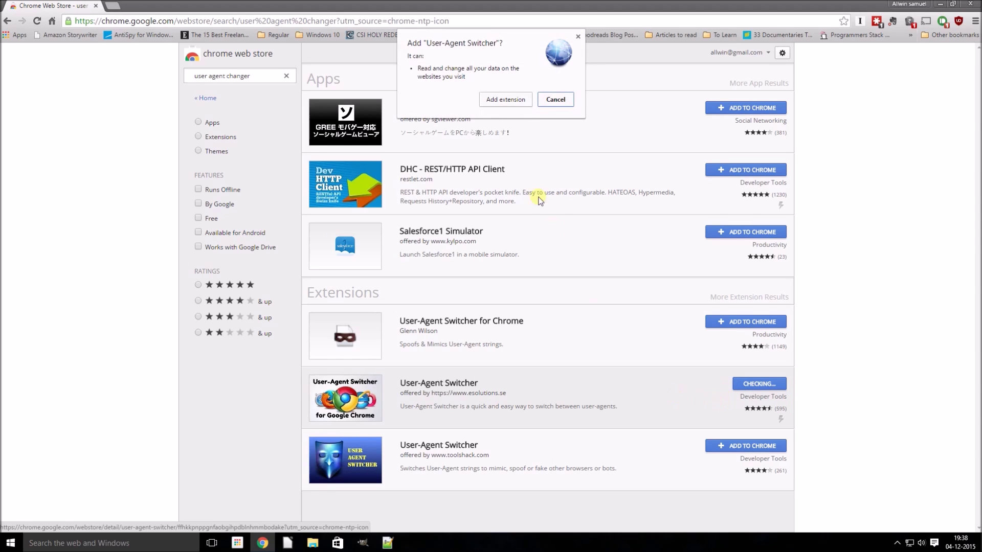
pyautogui.click(514, 103)
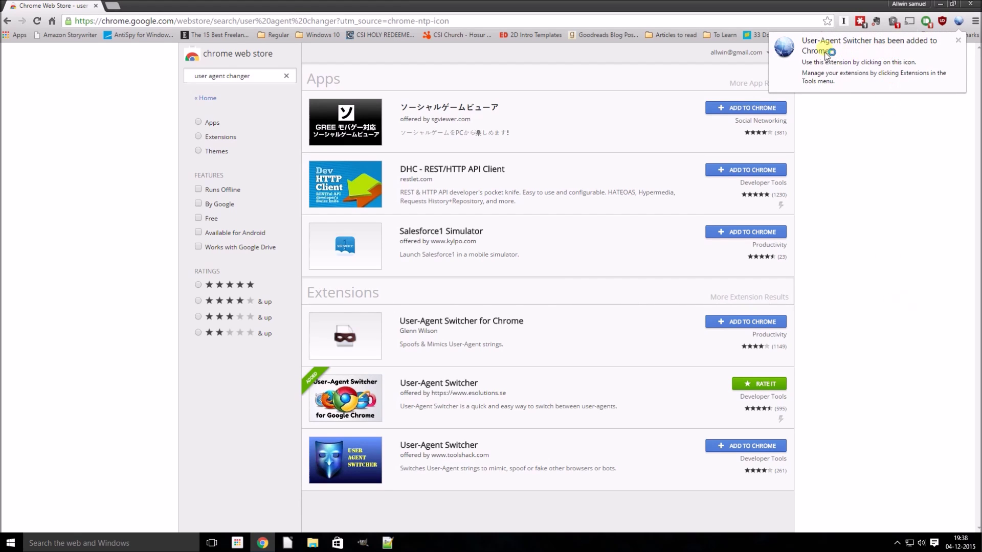
# Set the User-Agent Switcher to Chrome on Ubuntu instead of Default.
pyautogui.click(902, 153)
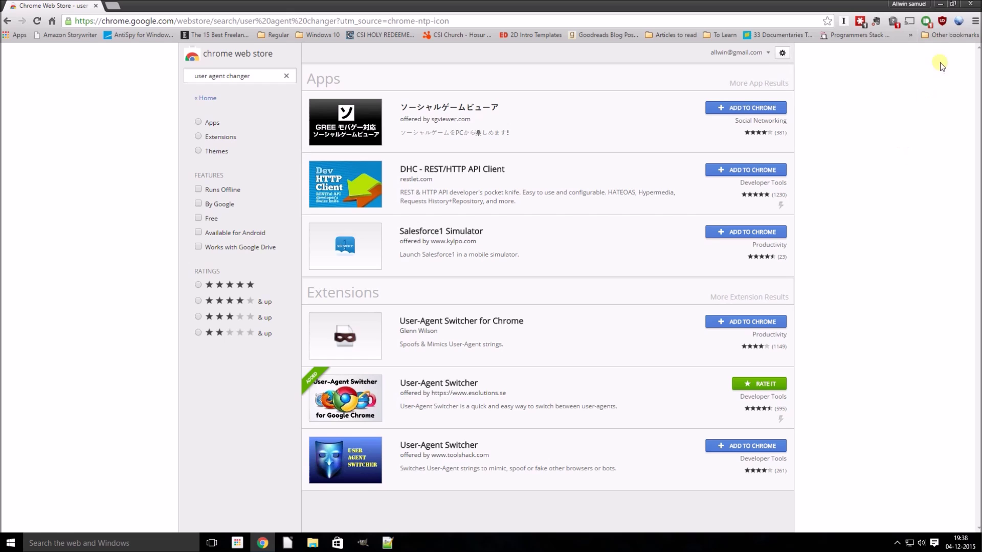
pyautogui.click(961, 22)
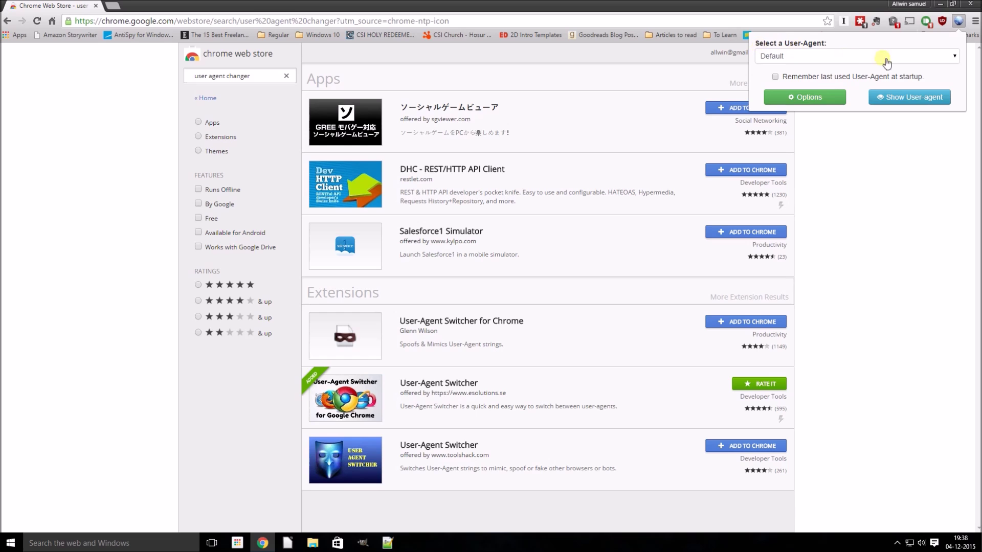
pyautogui.click(957, 57)
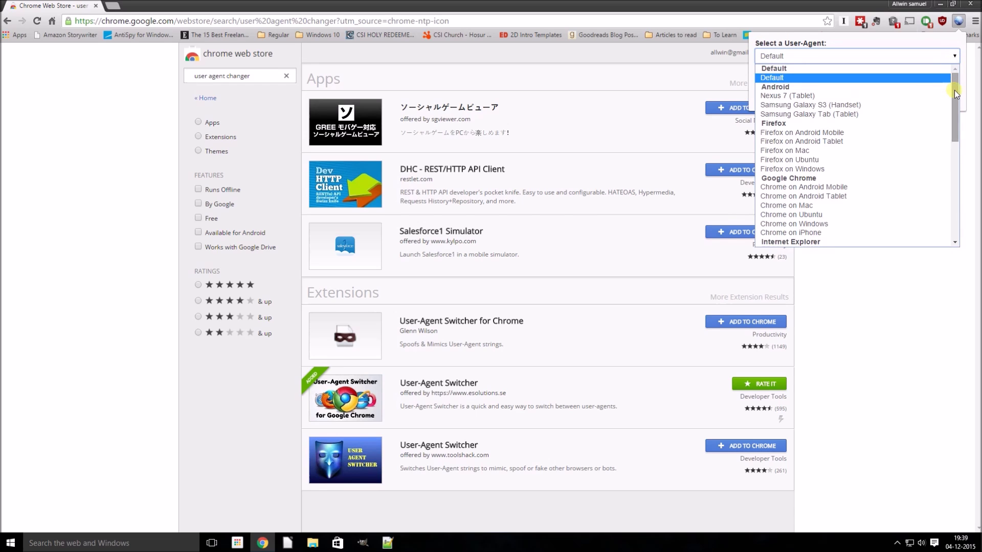
pyautogui.moveTo(956, 92)
pyautogui.mouseDown()
pyautogui.moveTo(954, 205)
pyautogui.moveTo(941, 84)
pyautogui.mouseUp()
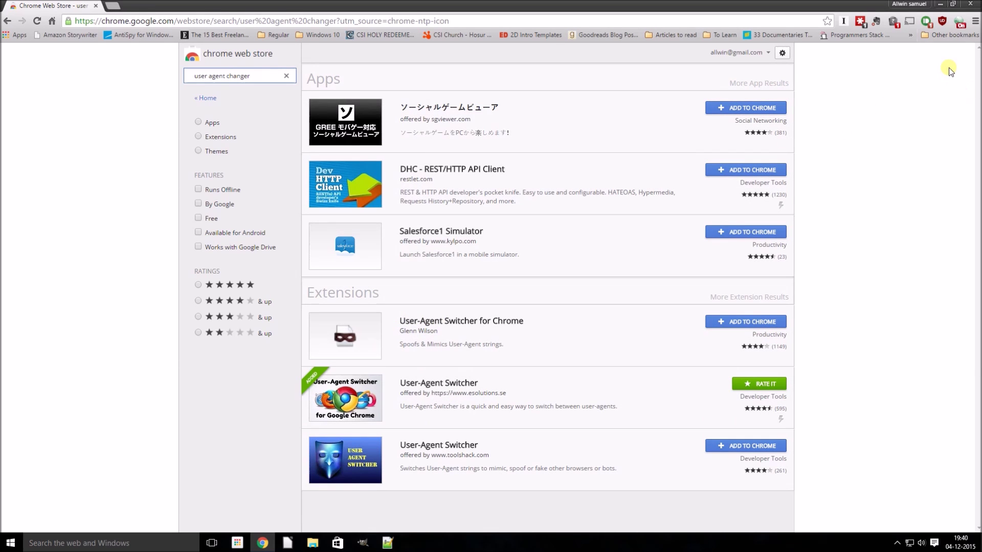
# Verify Chrome on Ubuntu is active and reload the Windows 10 ISO tab.
pyautogui.click(959, 23)
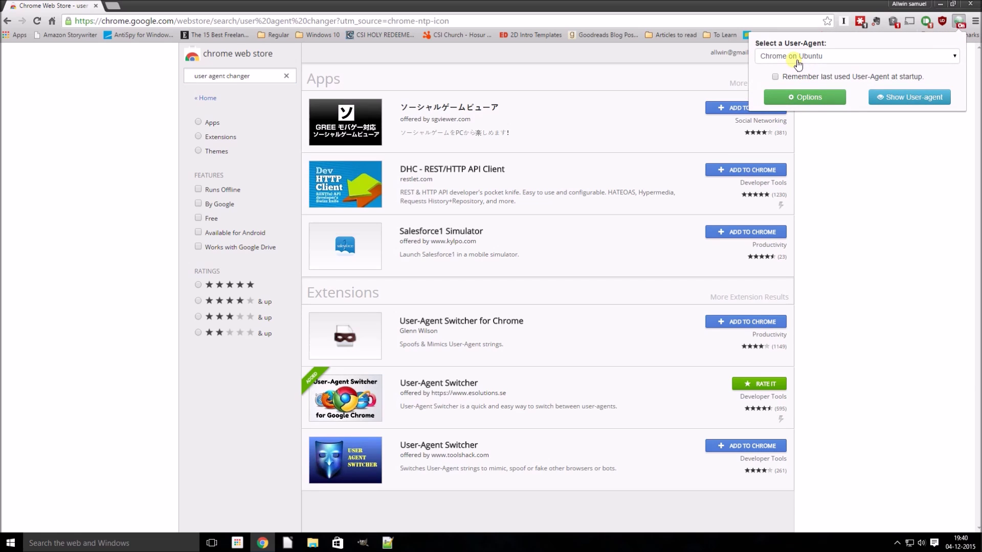
pyautogui.click(834, 172)
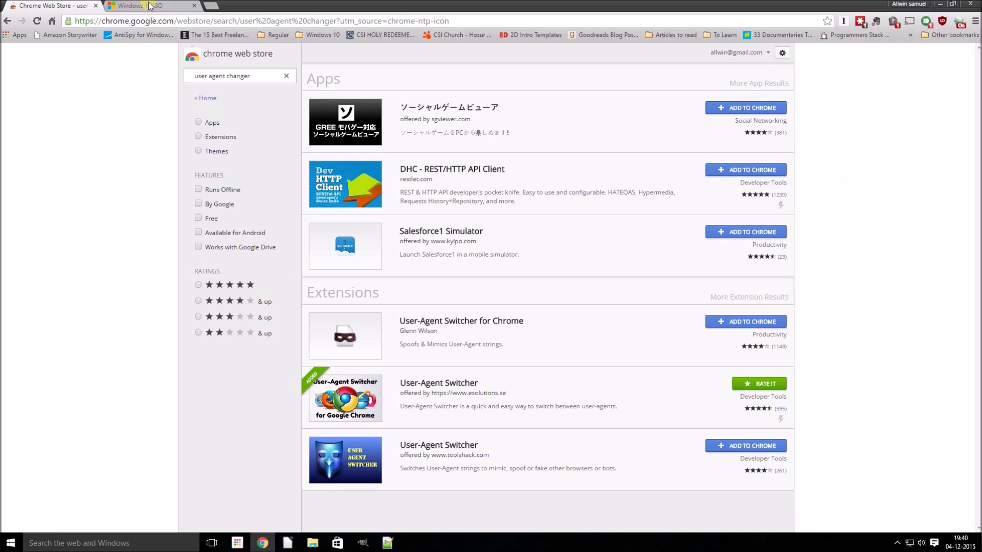
pyautogui.click(143, 4)
pyautogui.rightClick(114, 108)
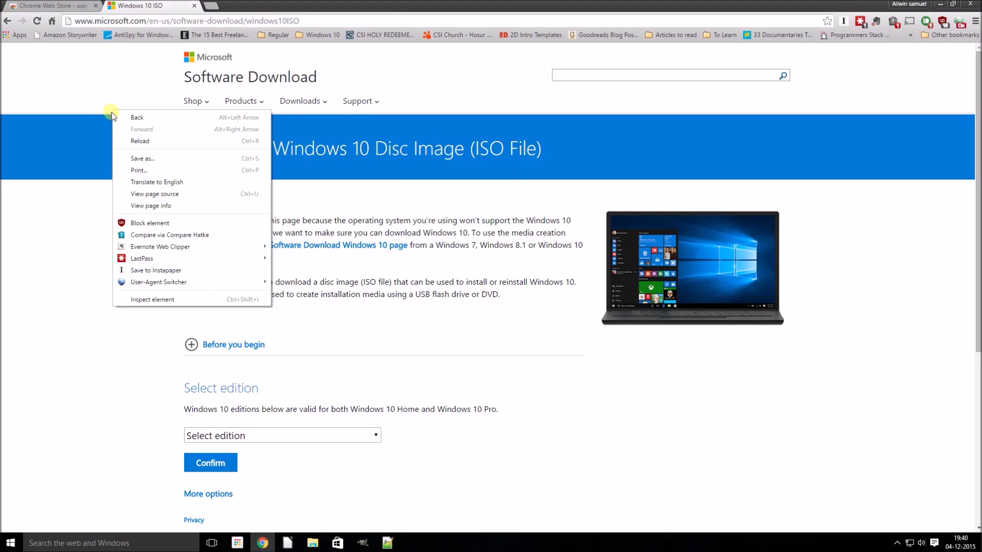
pyautogui.click(153, 140)
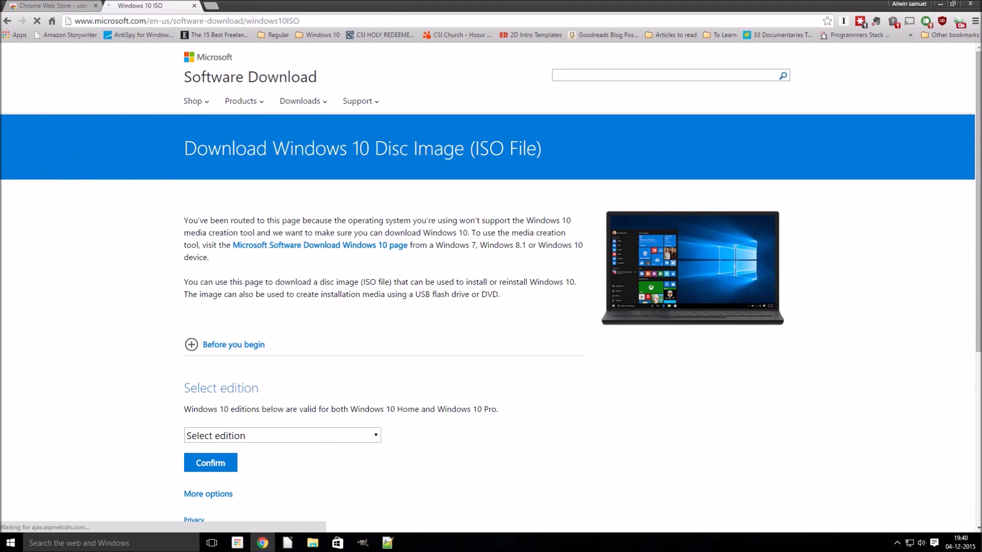
# Check the reloaded Windows 10 ISO page's address after glancing at the Web Store tab.
pyautogui.hotkey('ctrl', '1')
pyautogui.hotkey('ctrl', '2')
pyautogui.moveTo(182, 146); pyautogui.dragTo(304, 150)
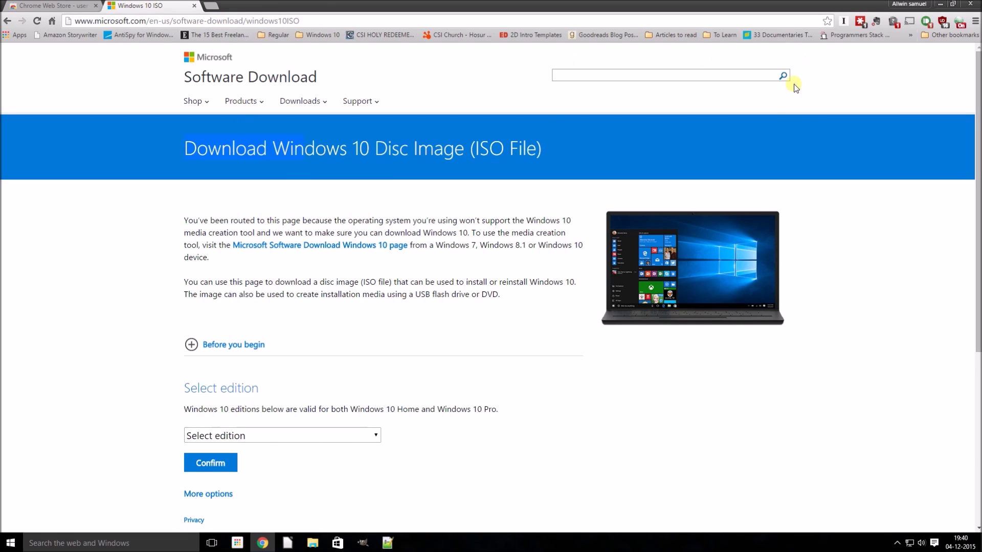
pyautogui.click(293, 23)
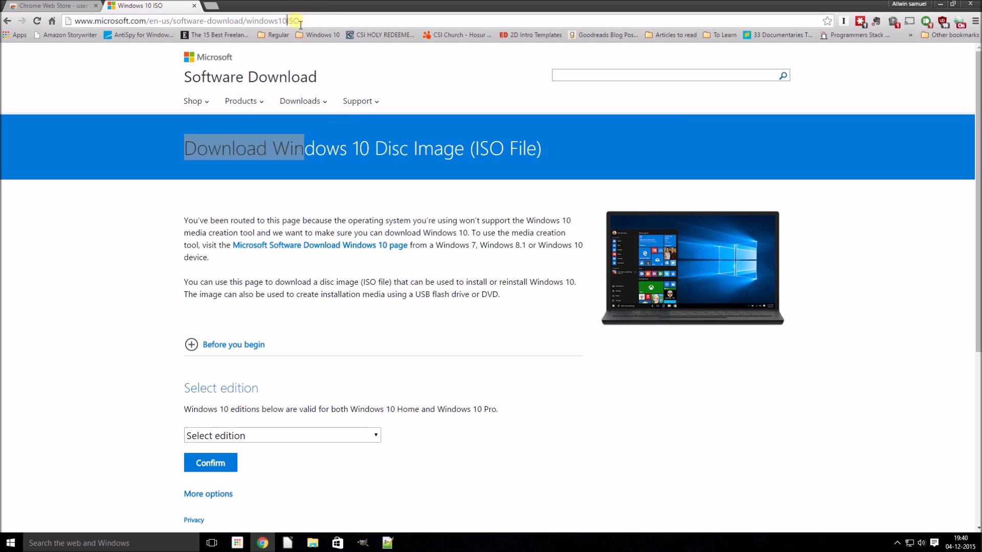
pyautogui.click(332, 22)
pyautogui.click(427, 187)
# Browse the Download Windows 10 Disc Image page and open the Select edition list.
pyautogui.scroll(-2, 409, 200)
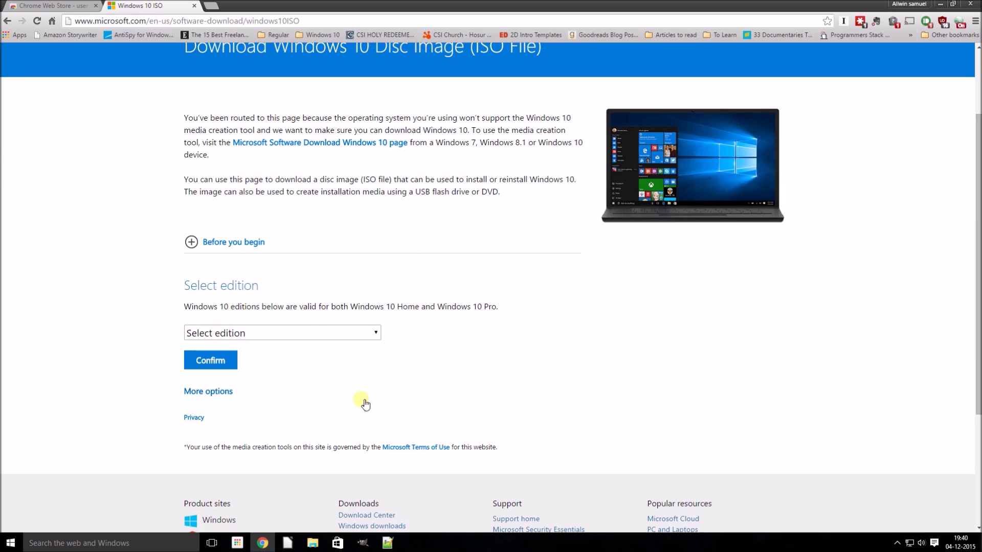
pyautogui.scroll(-3, 363, 401)
pyautogui.scroll(4, 438, 287)
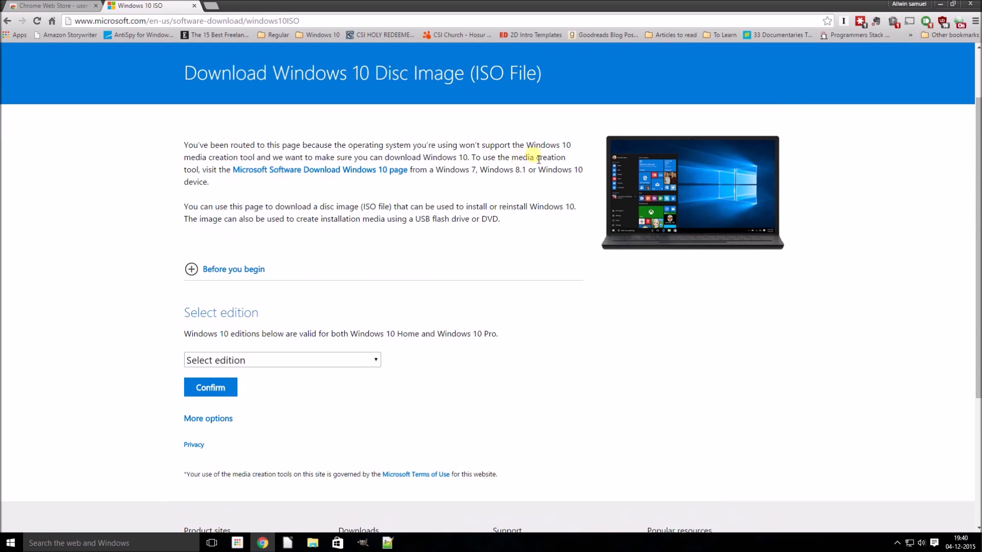
pyautogui.scroll(-2, 435, 283)
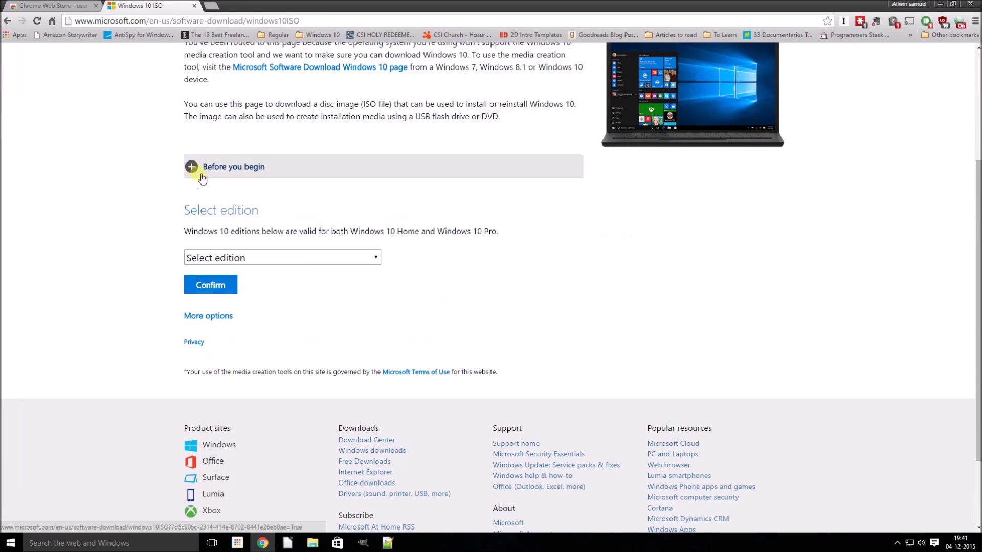
pyautogui.scroll(3, 476, 220)
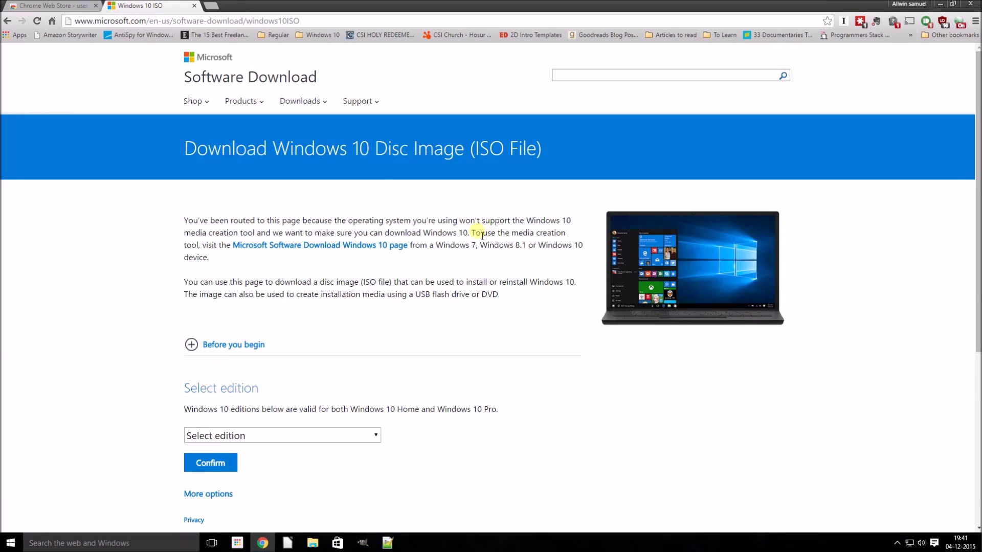
pyautogui.moveTo(205, 154); pyautogui.dragTo(543, 161)
pyautogui.scroll(-4, 542, 169)
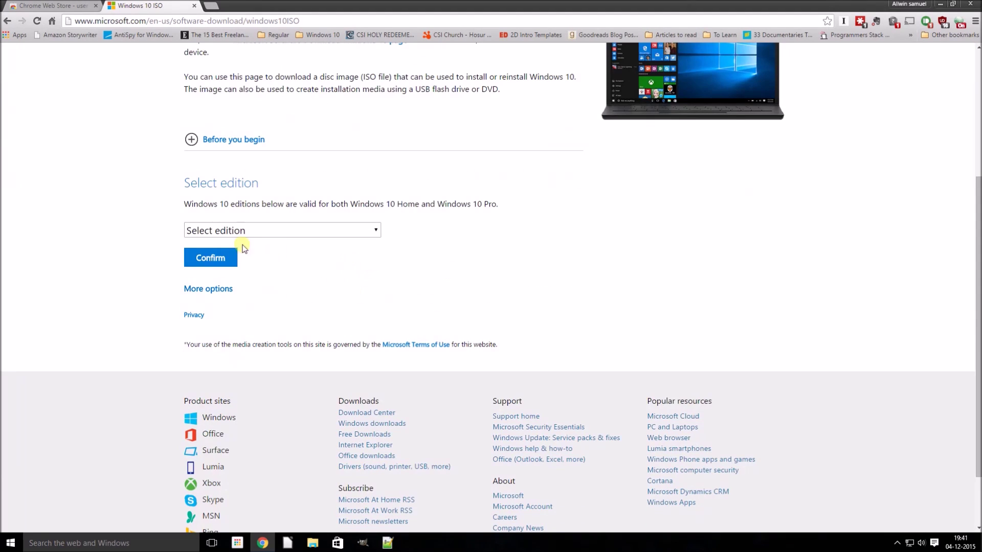
pyautogui.click(249, 231)
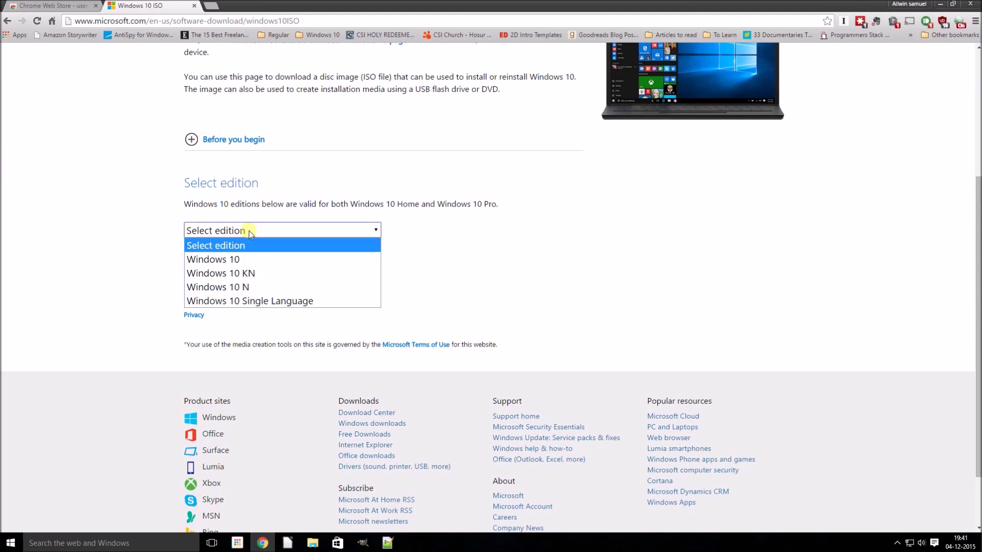
# Choose the Windows 10 edition and English language, confirming each selection.
pyautogui.click(276, 260)
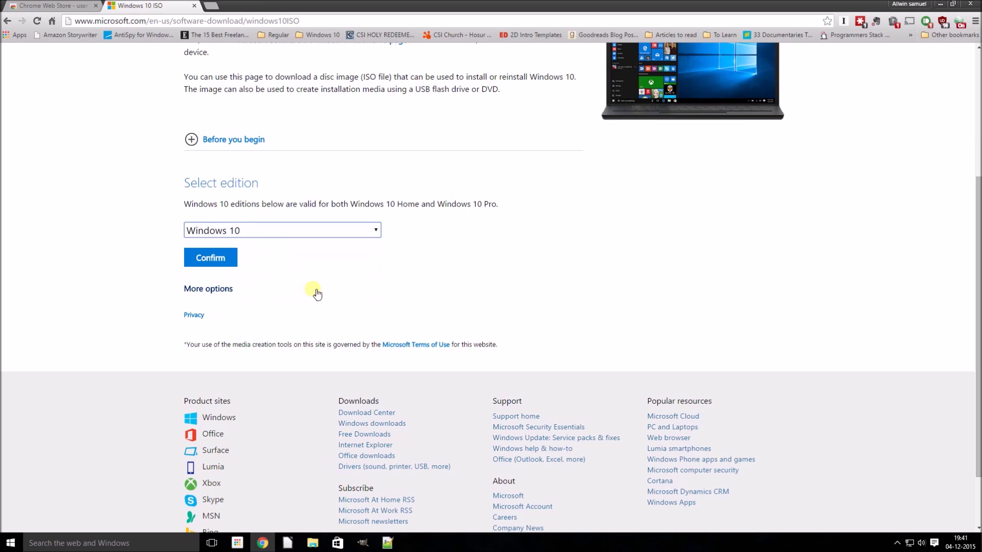
pyautogui.click(225, 260)
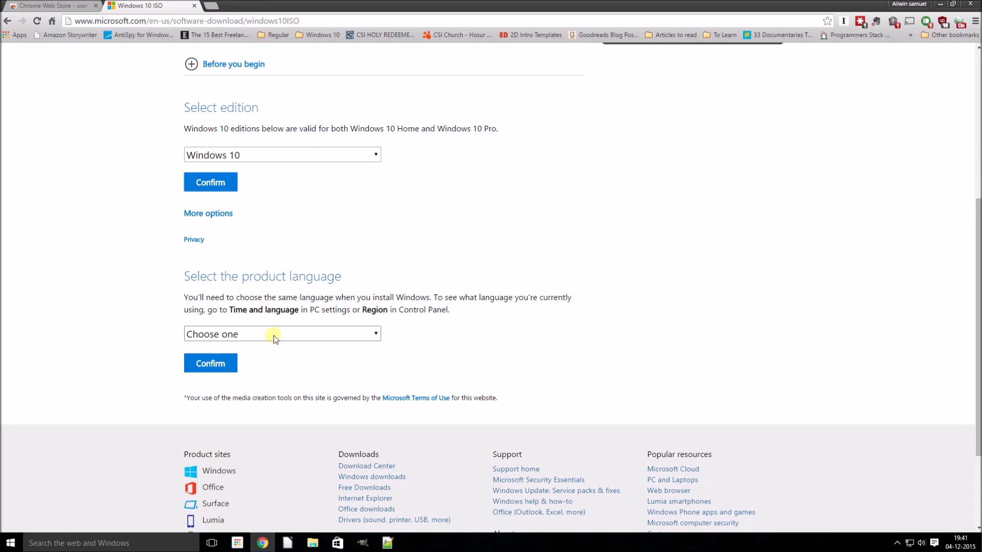
pyautogui.click(278, 335)
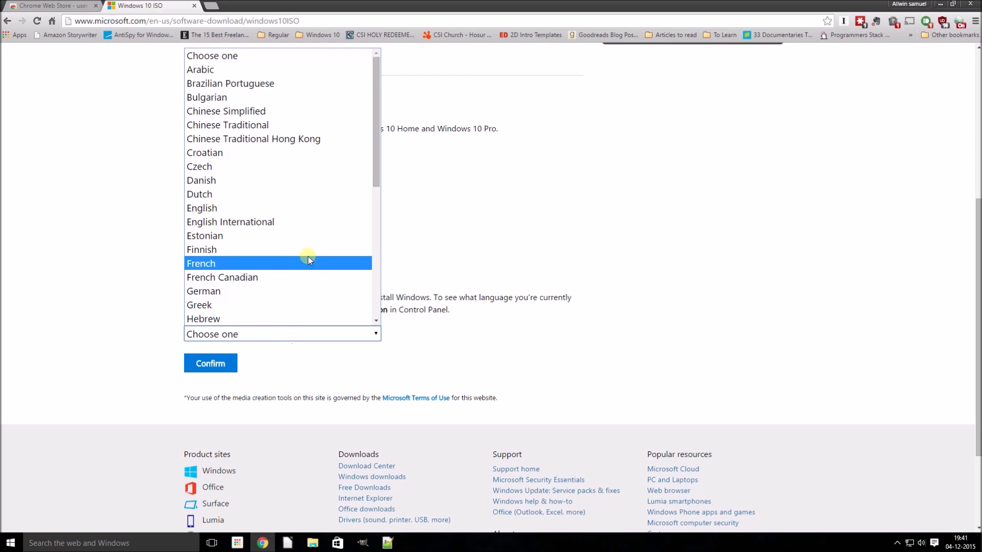
pyautogui.scroll(-5, 302, 230)
pyautogui.scroll(2, 271, 184)
pyautogui.scroll(5, 225, 128)
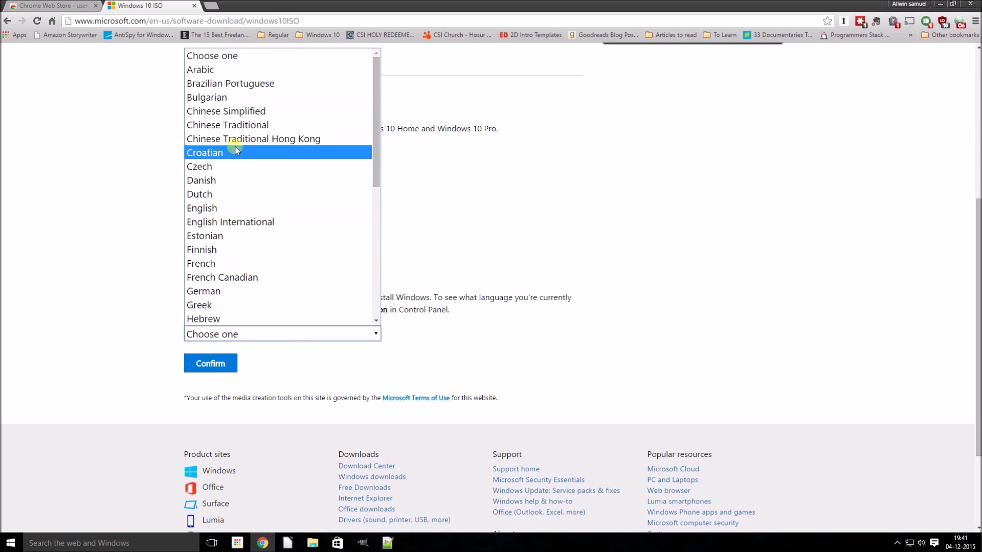
pyautogui.click(225, 207)
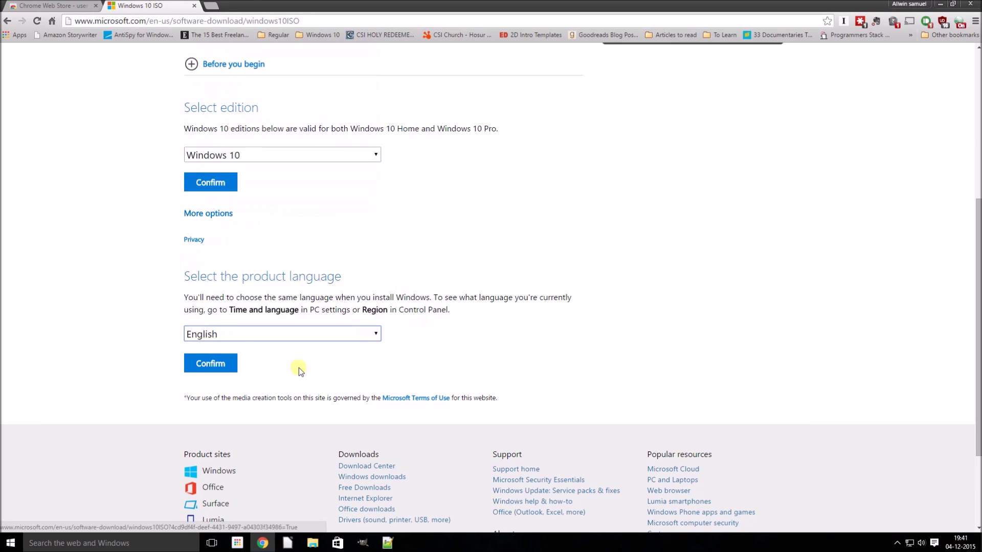
pyautogui.click(211, 363)
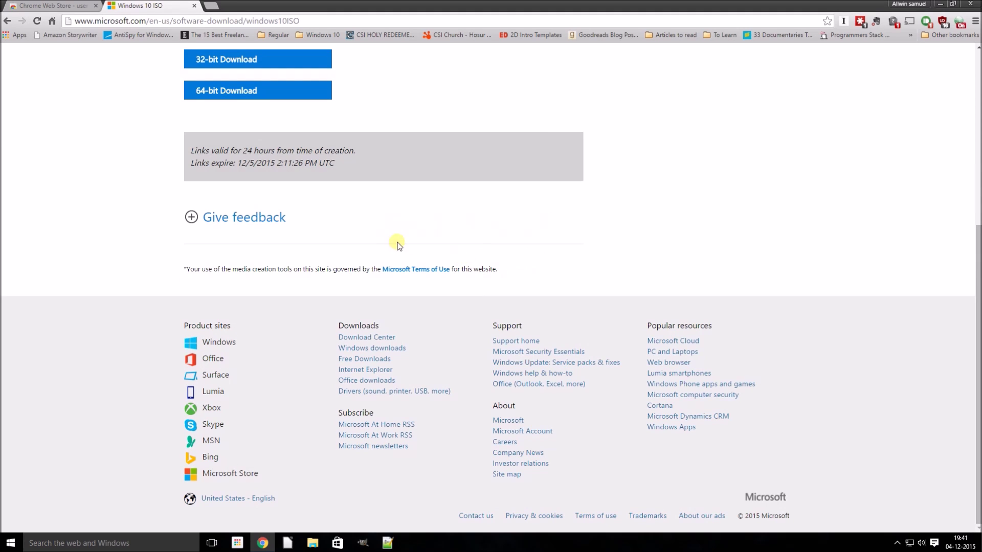
# Download the 64-bit Win10_1511_English_x64.iso and view its download-bar options.
pyautogui.scroll(3, 415, 244)
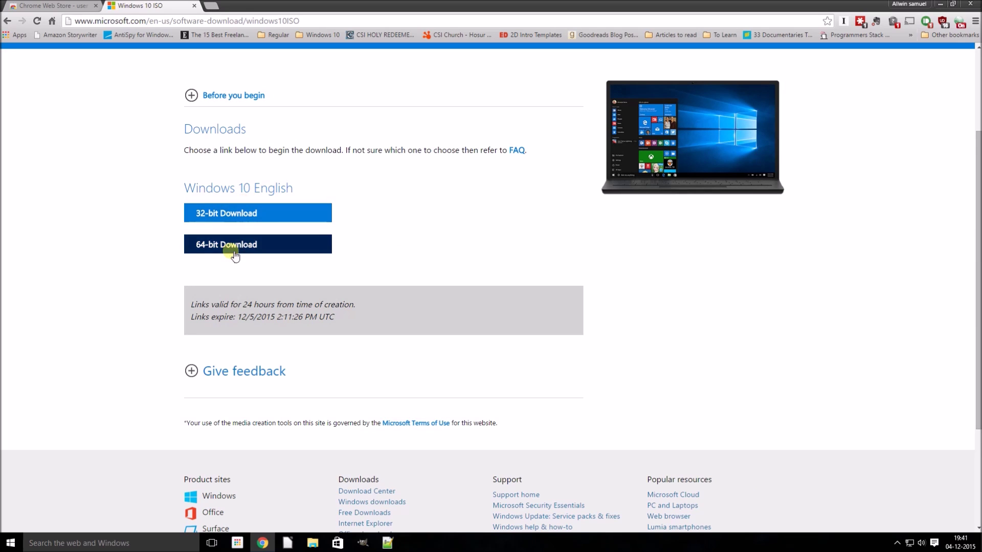
pyautogui.click(275, 248)
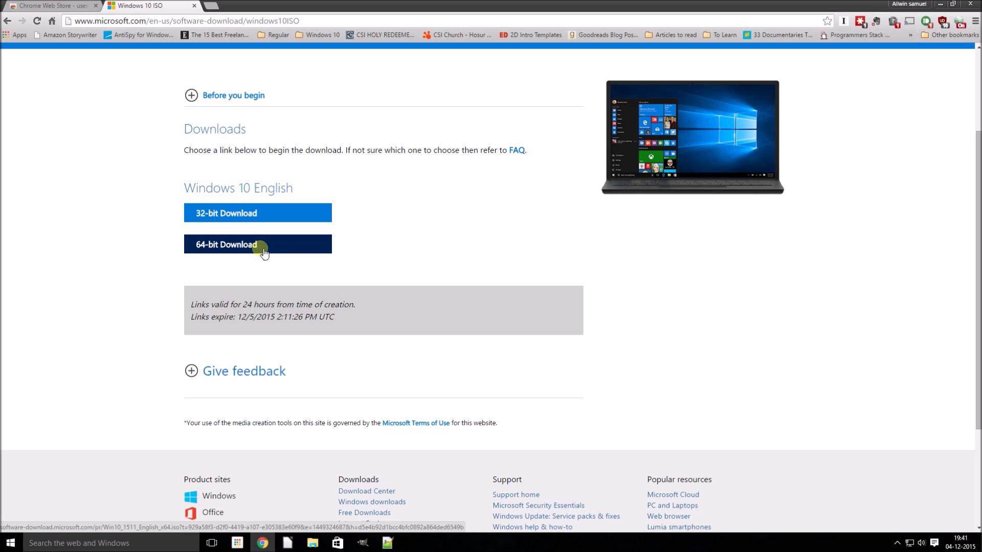
pyautogui.click(264, 250)
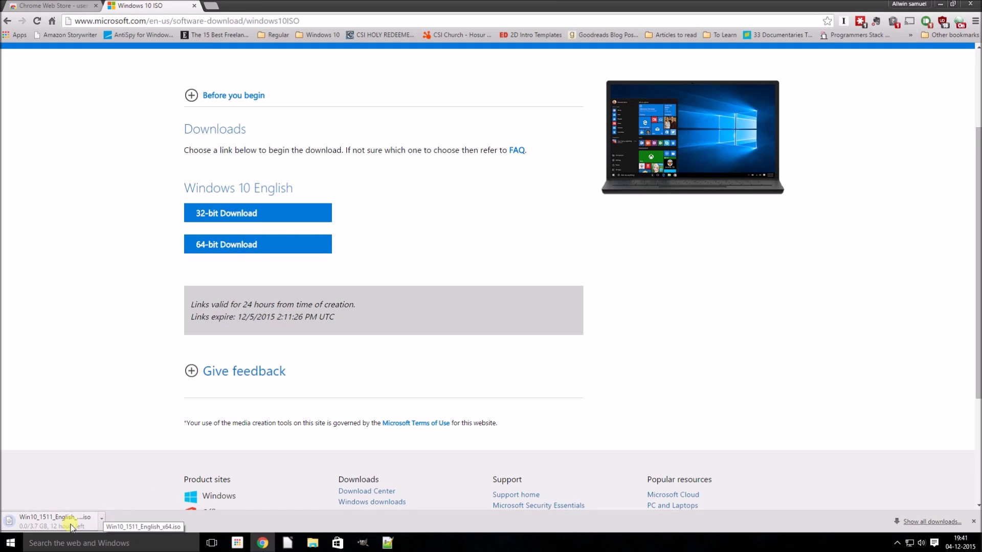
pyautogui.click(101, 519)
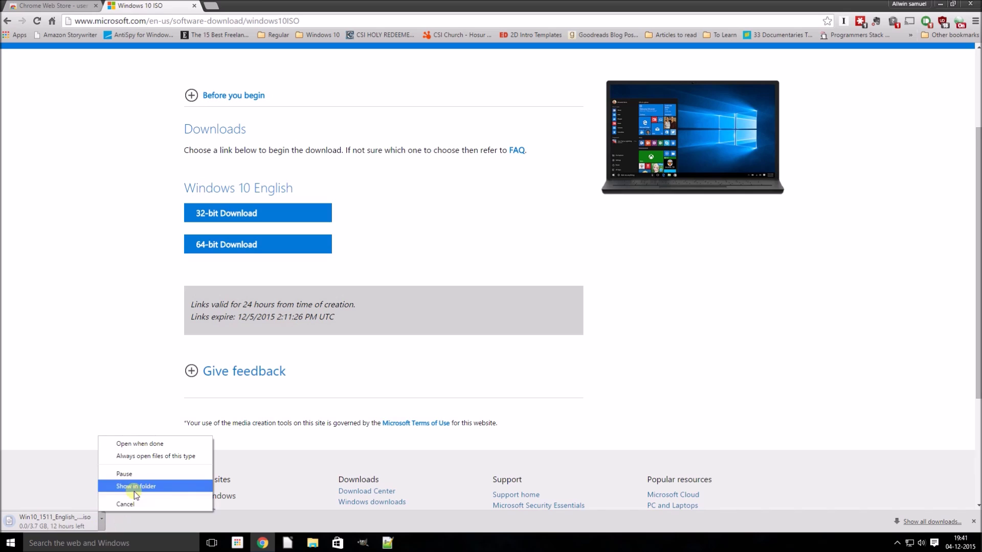
pyautogui.click(36, 511)
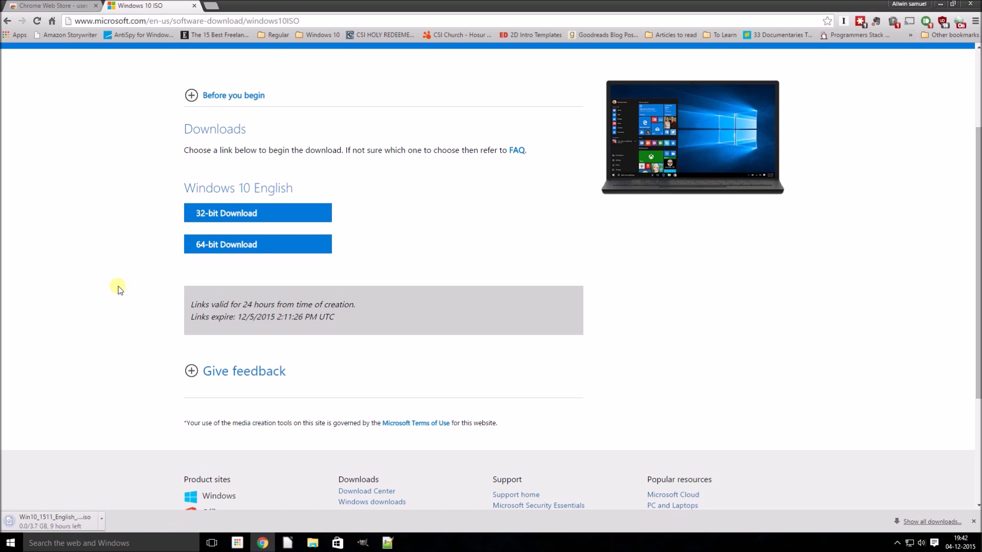
pyautogui.scroll(3, 120, 390)
pyautogui.scroll(-1, 96, 347)
pyautogui.scroll(1, 95, 347)
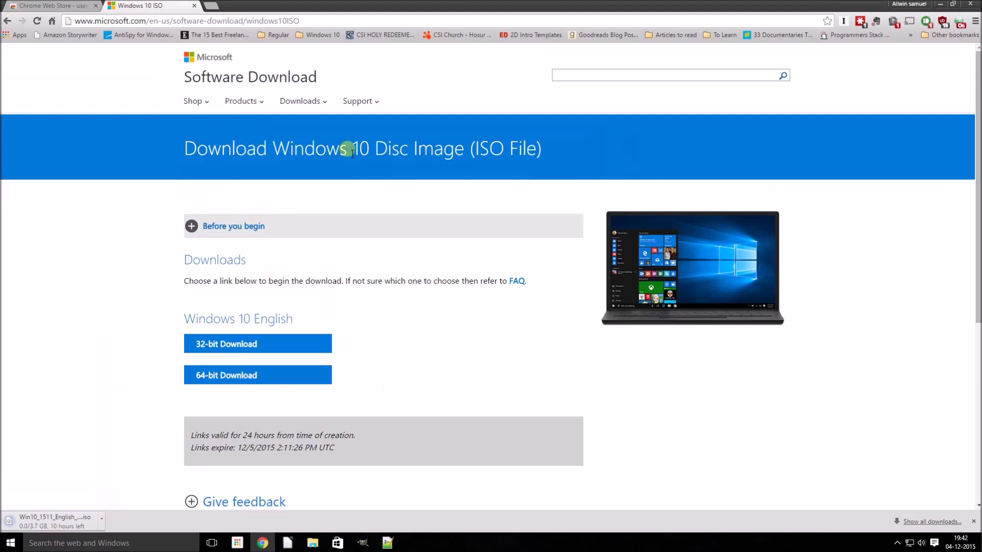
pyautogui.moveTo(340, 149); pyautogui.dragTo(187, 151)
pyautogui.moveTo(404, 148); pyautogui.dragTo(550, 139)
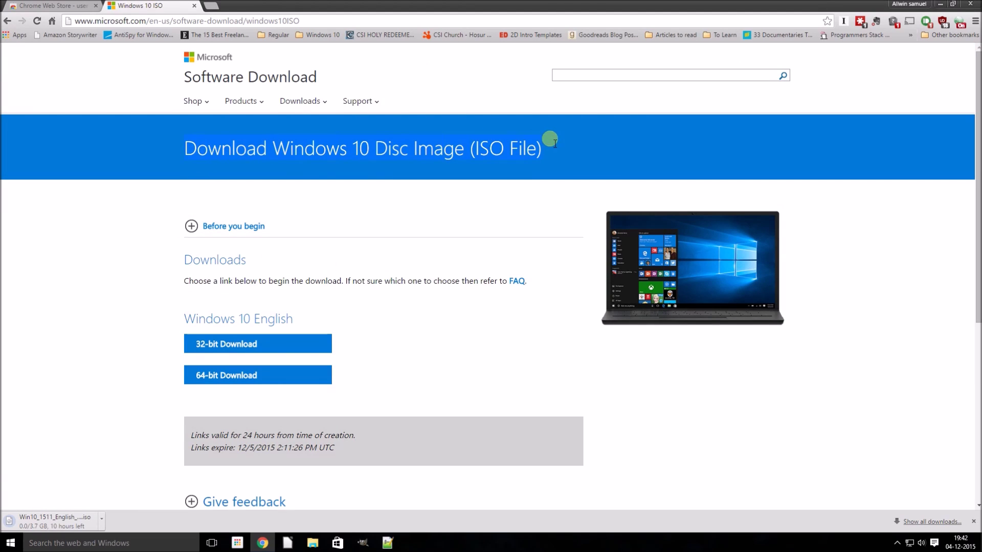
pyautogui.click(210, 72)
pyautogui.moveTo(190, 151); pyautogui.dragTo(572, 148)
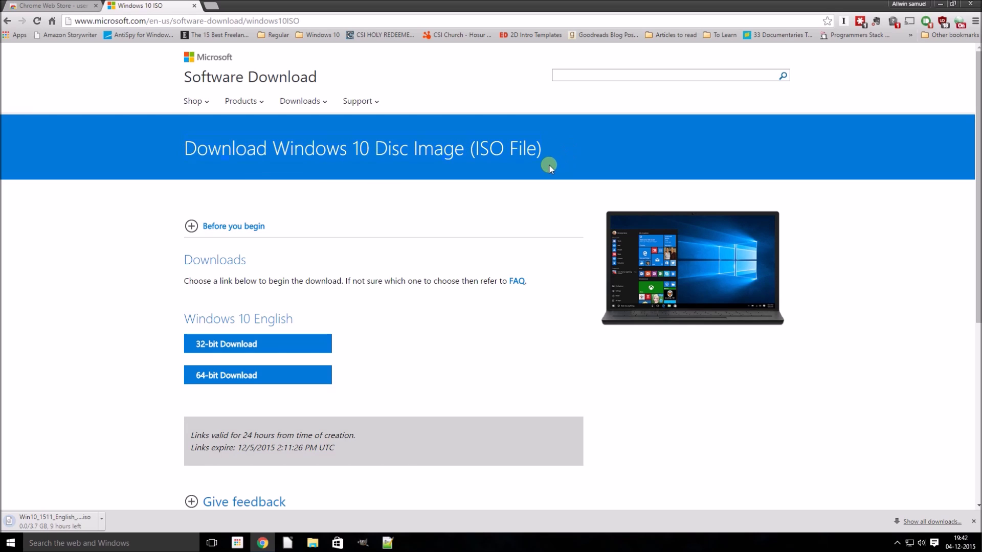